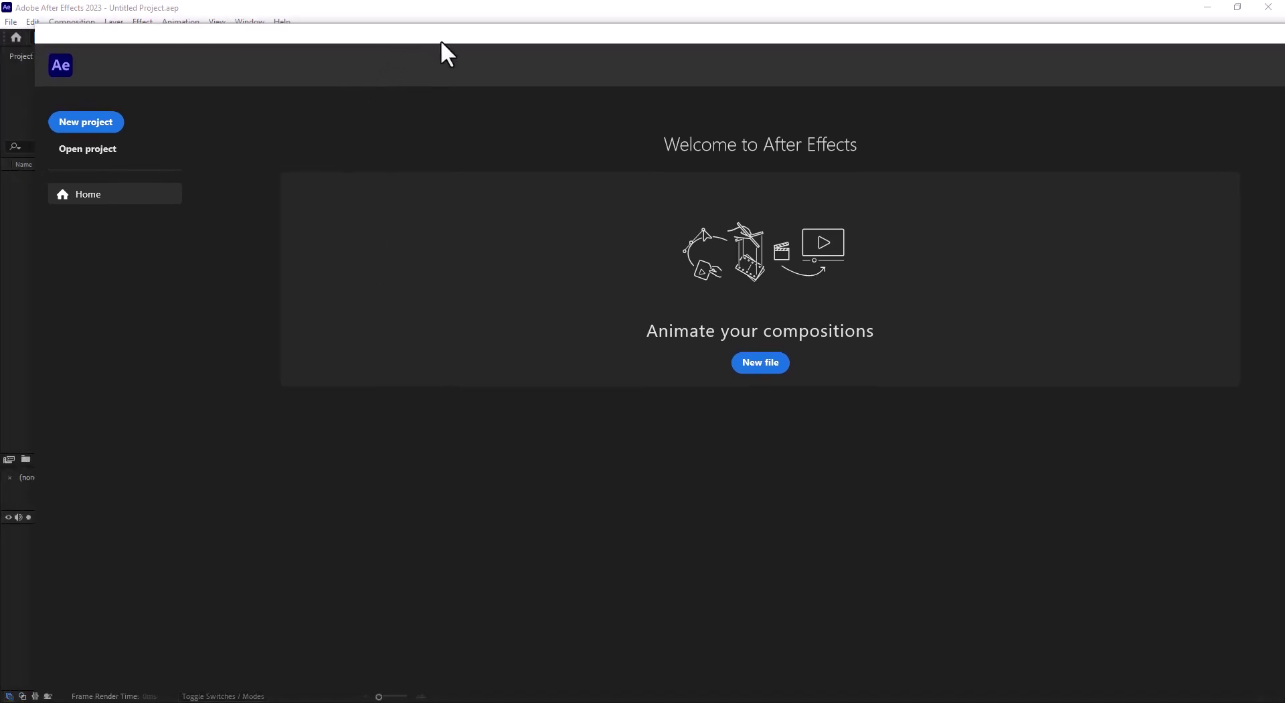
Start a new project from the welcome screen
{"action": "left_click_drag", "start_coordinate": [34, 334], "coordinate": [293, 224]}
{"action": "left_click_drag", "start_coordinate": [424, 31], "coordinate": [245, 28]}
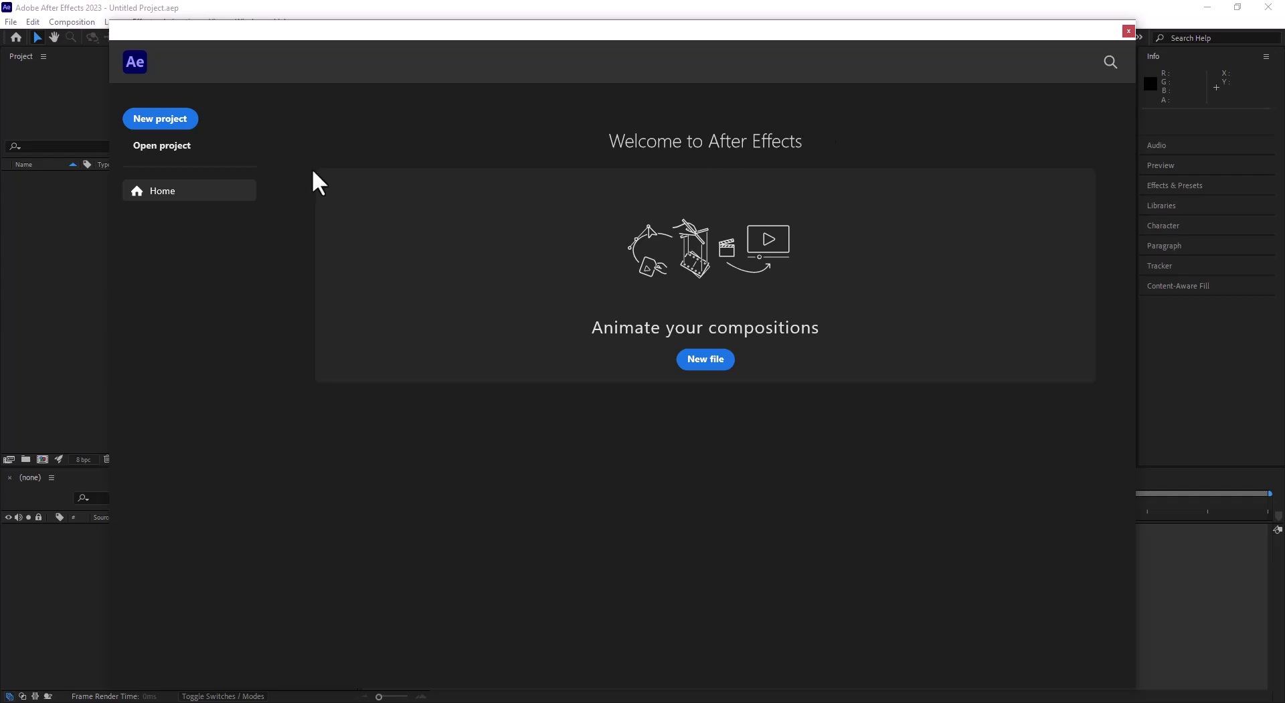
{"action": "left_click_drag", "start_coordinate": [430, 26], "coordinate": [397, 30]}
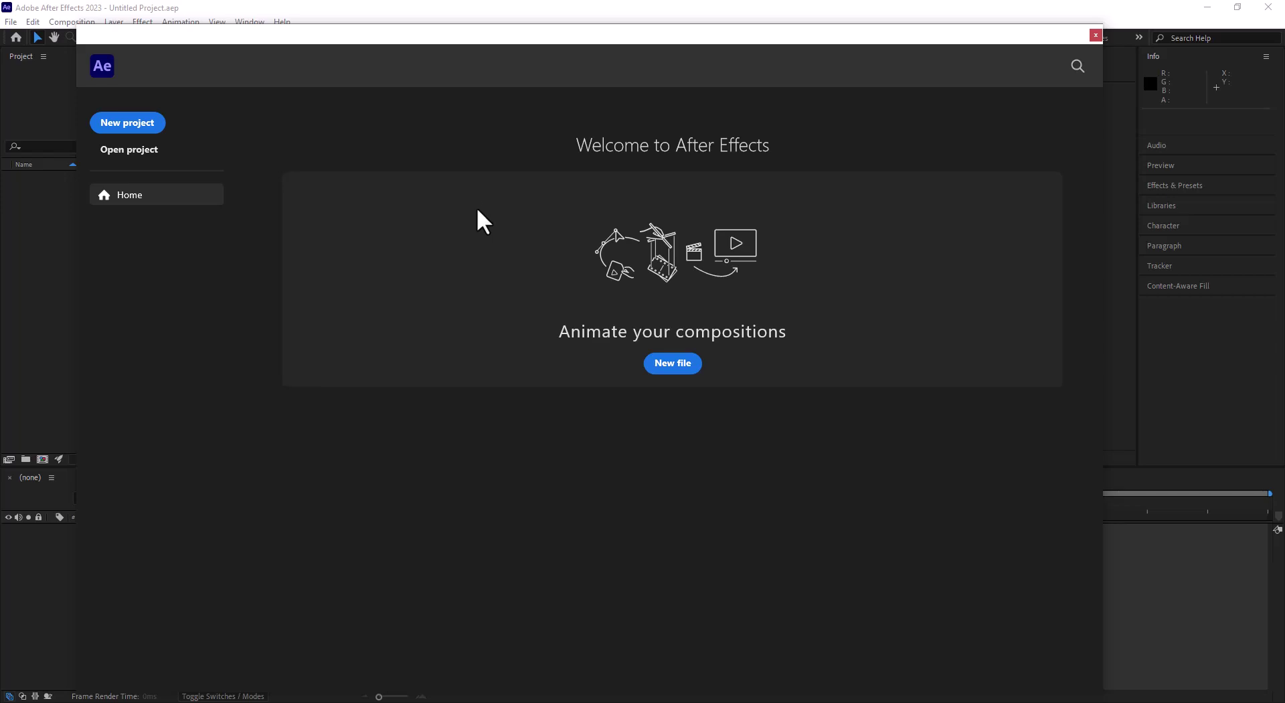
{"action": "left_click", "coordinate": [149, 134]}
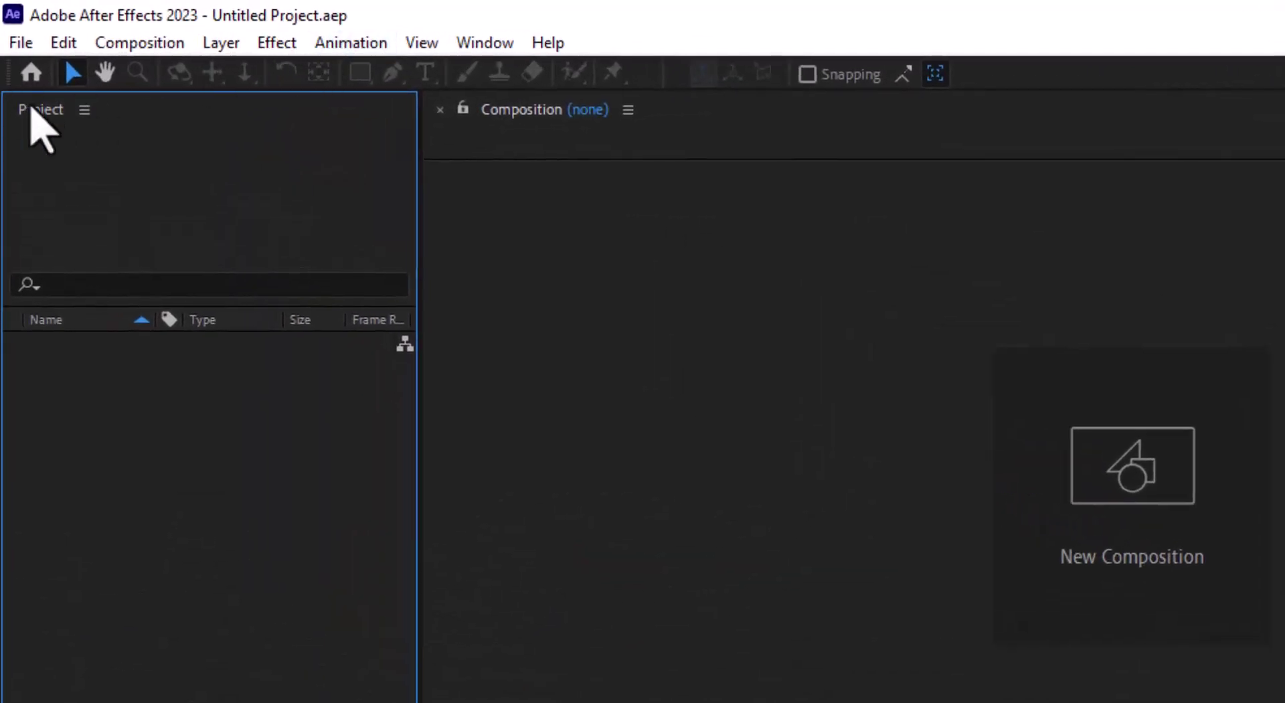
{"action": "left_click", "coordinate": [24, 49]}
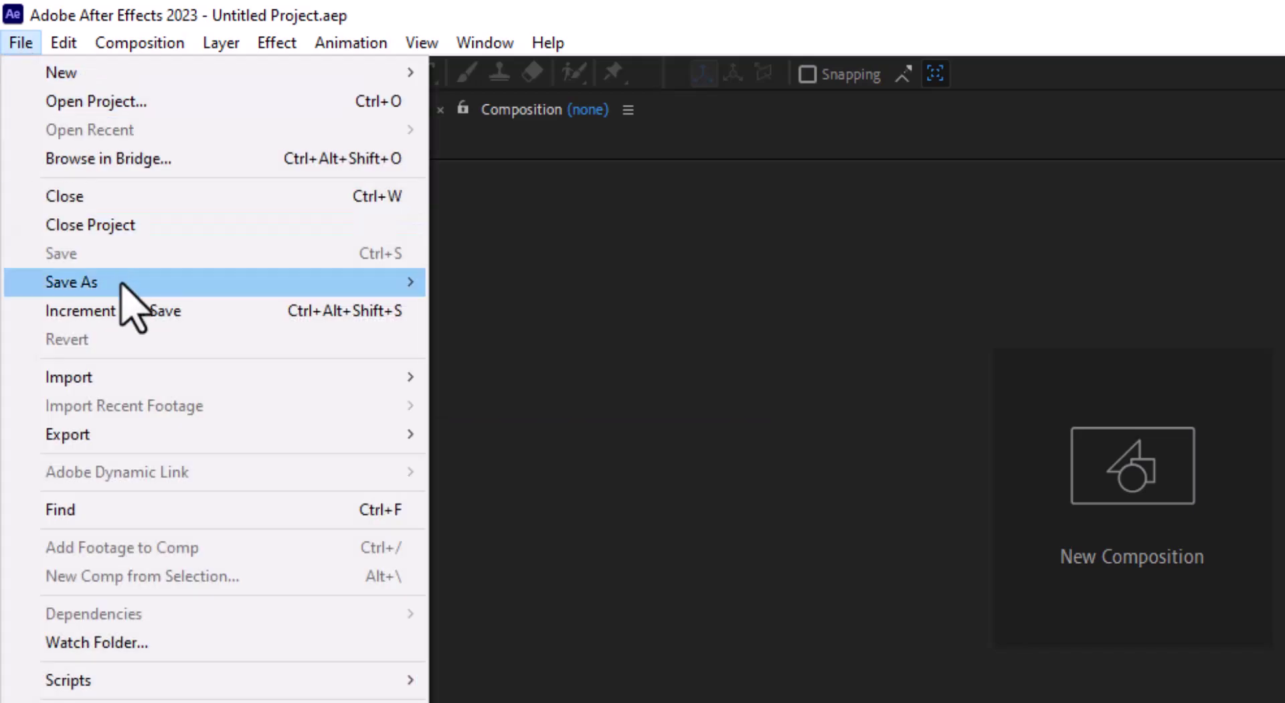
{"action": "mouse_move", "coordinate": [122, 285]}
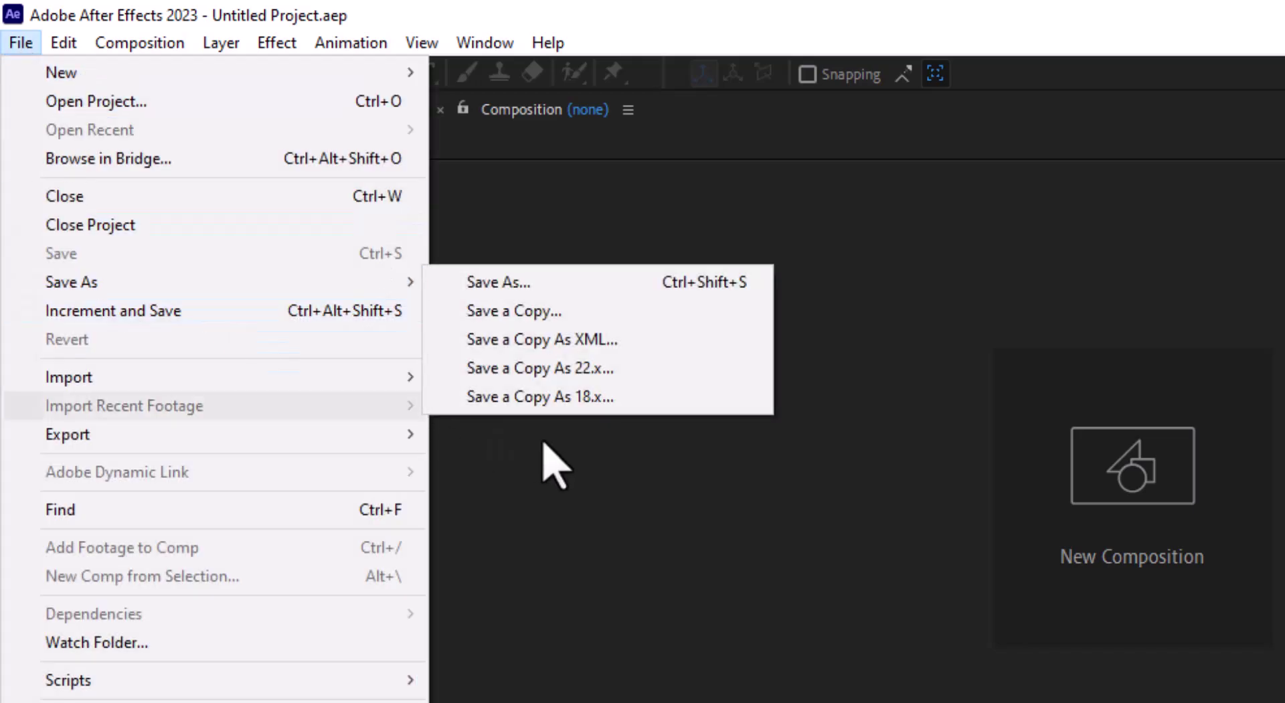
{"action": "left_click", "coordinate": [573, 487]}
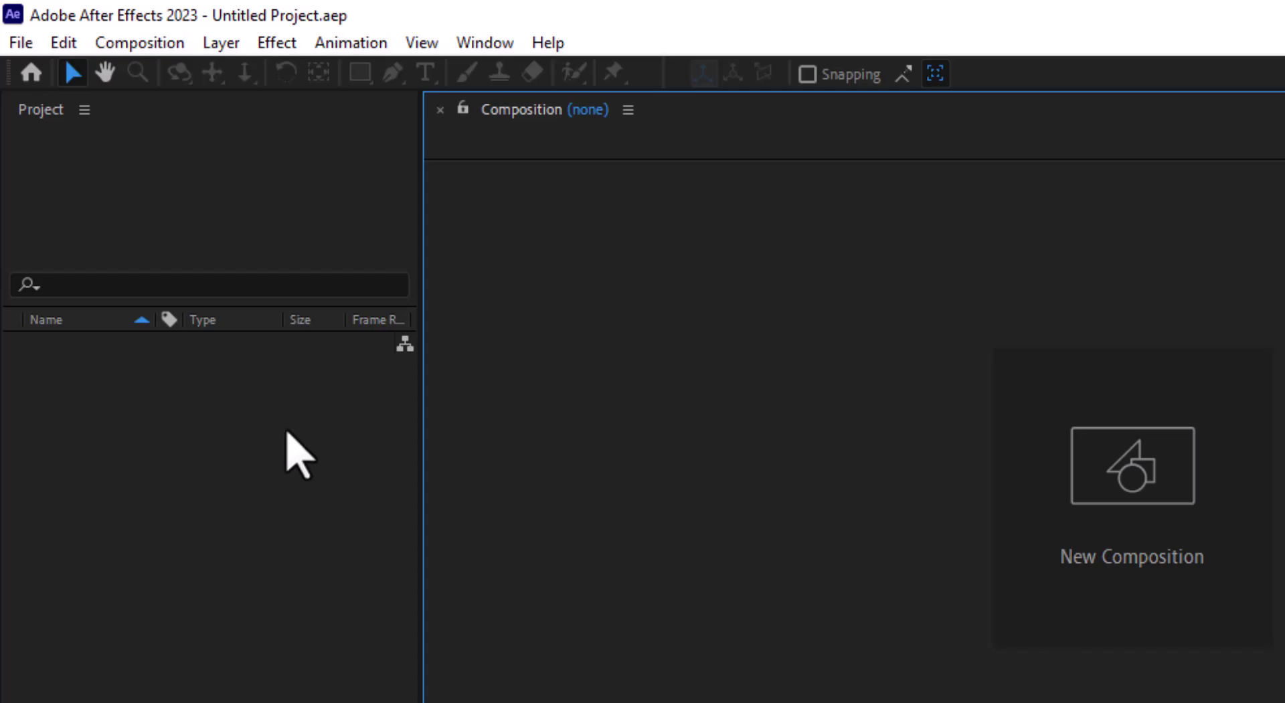
Begin saving the project under a new name and browse to the BACKUP (E:) drive as the location
{"action": "left_click", "coordinate": [23, 50]}
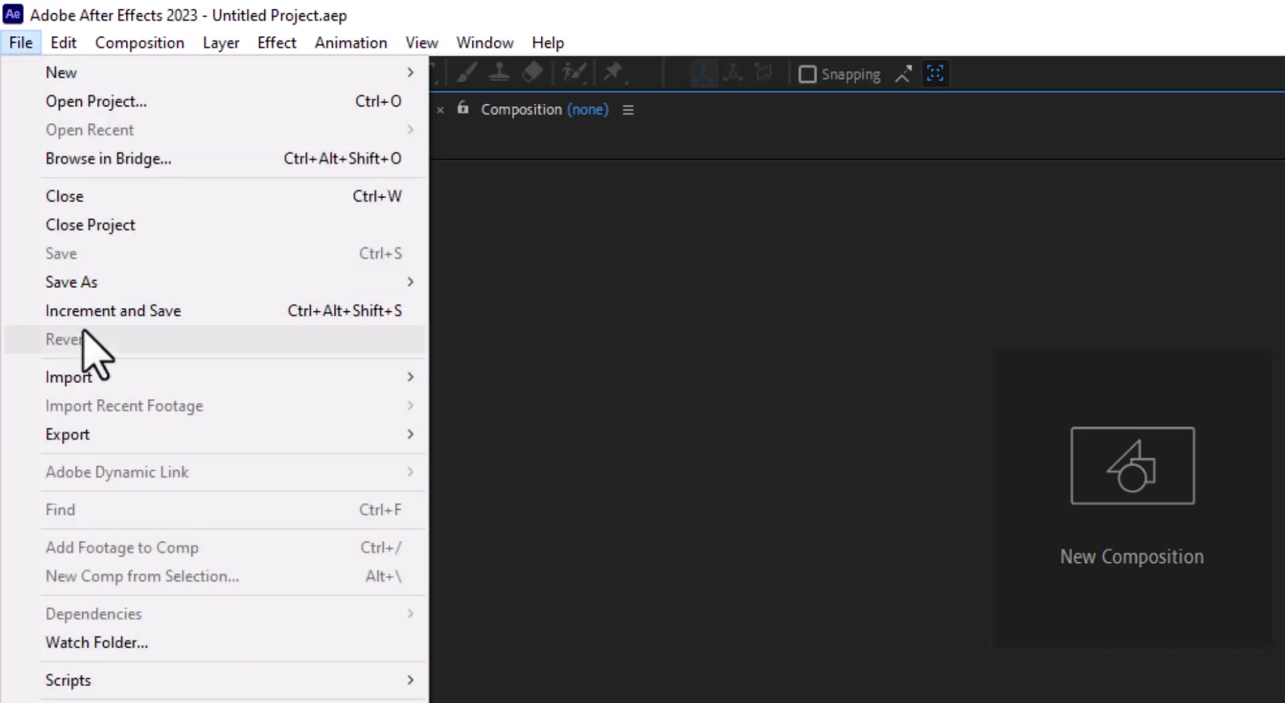
{"action": "mouse_move", "coordinate": [123, 284]}
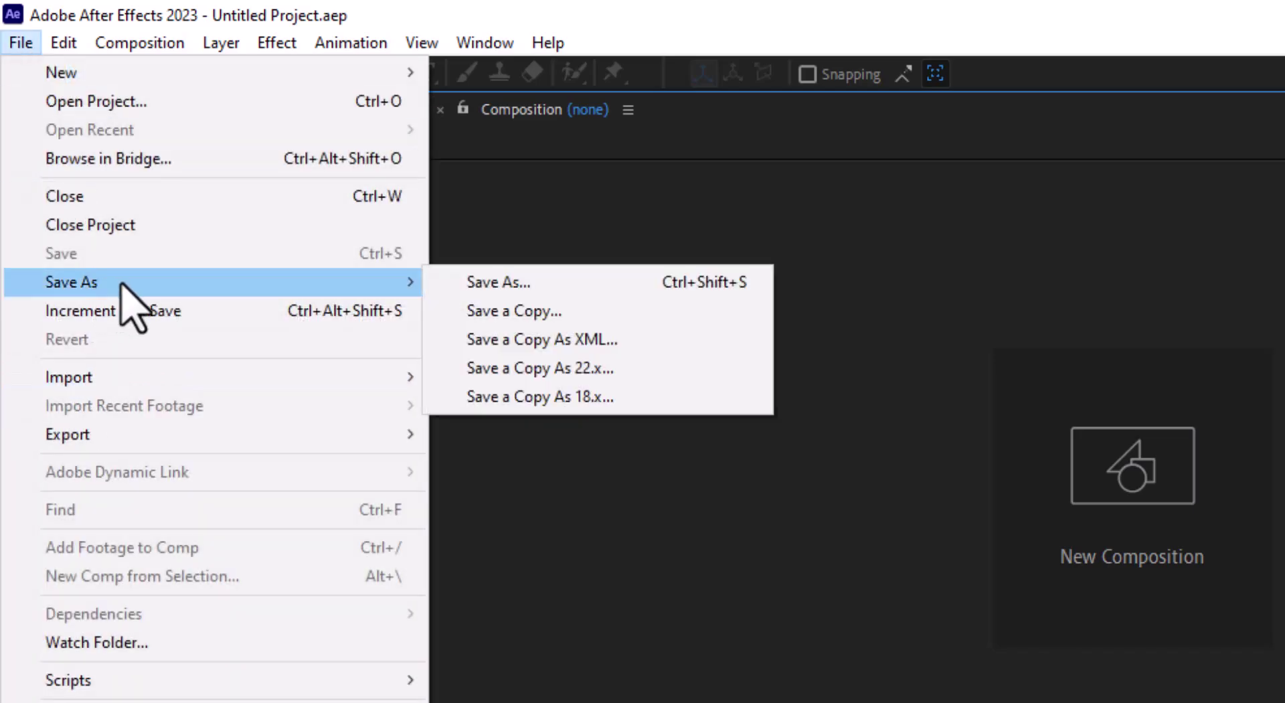
{"action": "left_click", "coordinate": [532, 285]}
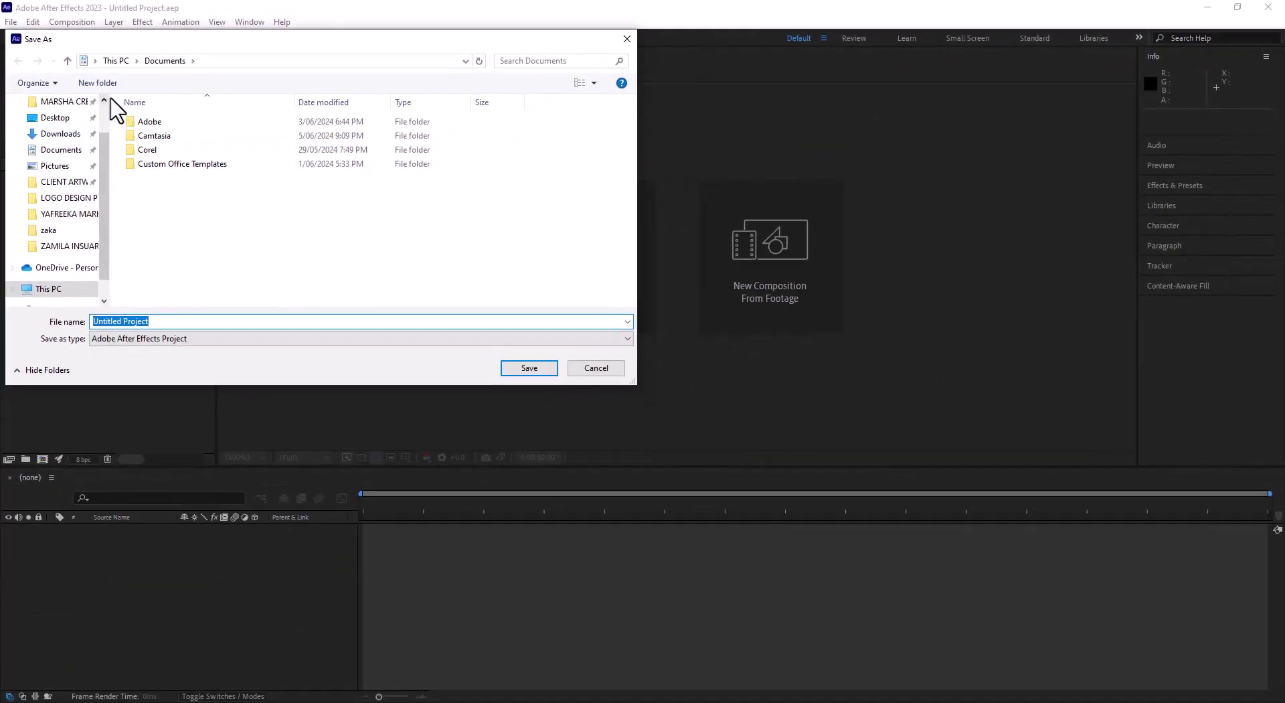
{"action": "scroll", "coordinate": [67, 253], "scroll_direction": "down", "scroll_amount": 1}
{"action": "left_click", "coordinate": [64, 258]}
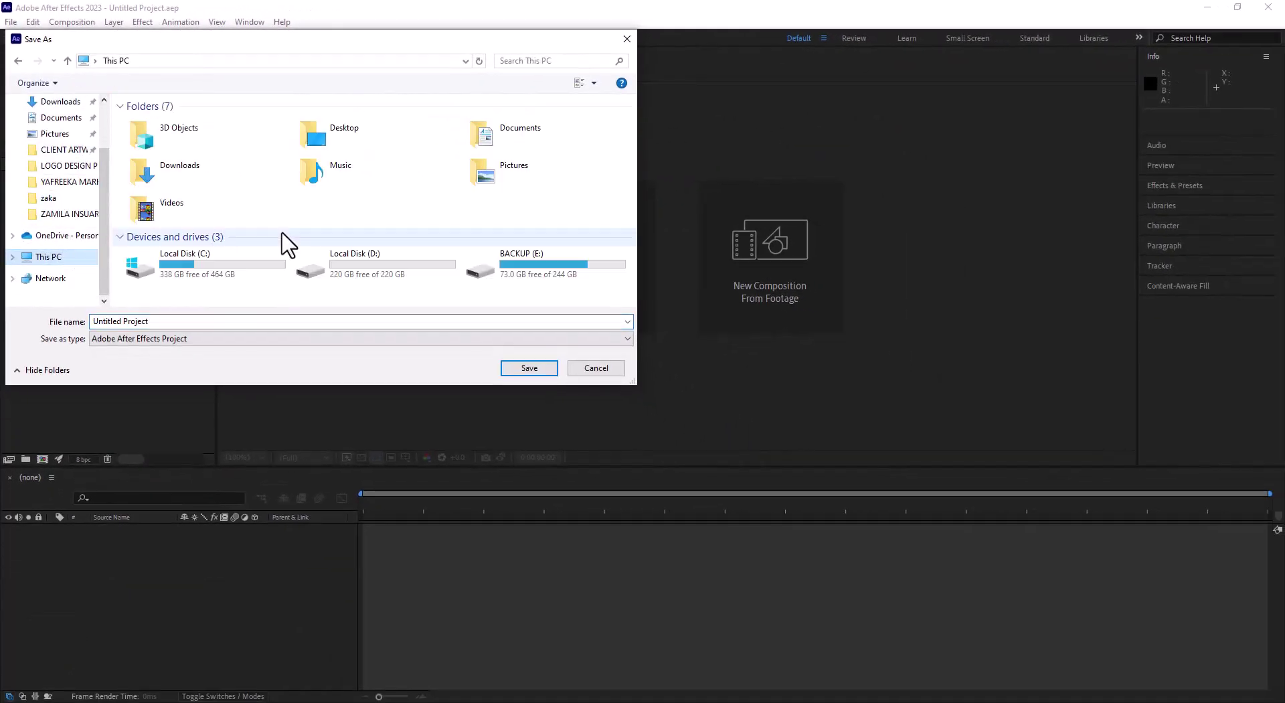
{"action": "double_click", "coordinate": [512, 275]}
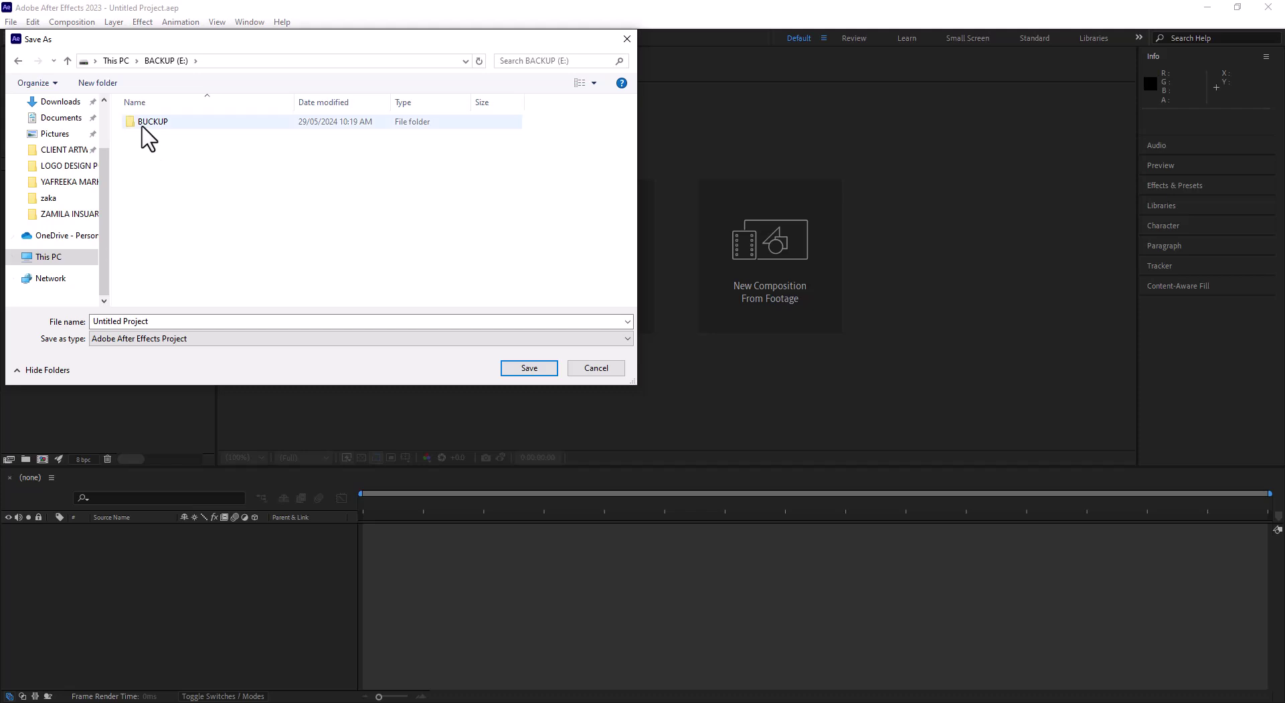
Create a folder named "AFTER EFFCTS TUTORIAL" on the BACKUP (E:) drive and open it
{"action": "left_click", "coordinate": [98, 83]}
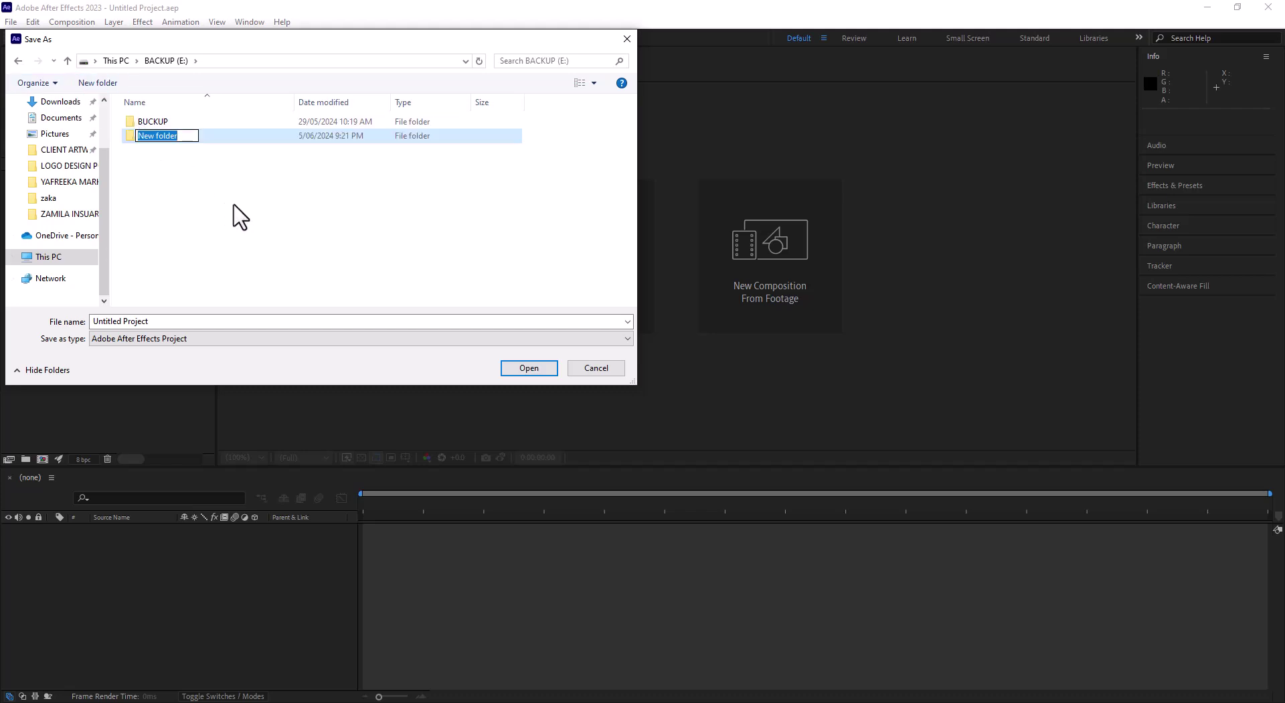
{"action": "type", "text": "AFTER EFFE"}
{"action": "key", "text": "BackSpace"}
{"action": "type", "text": "CTS TIUTORIAL"}
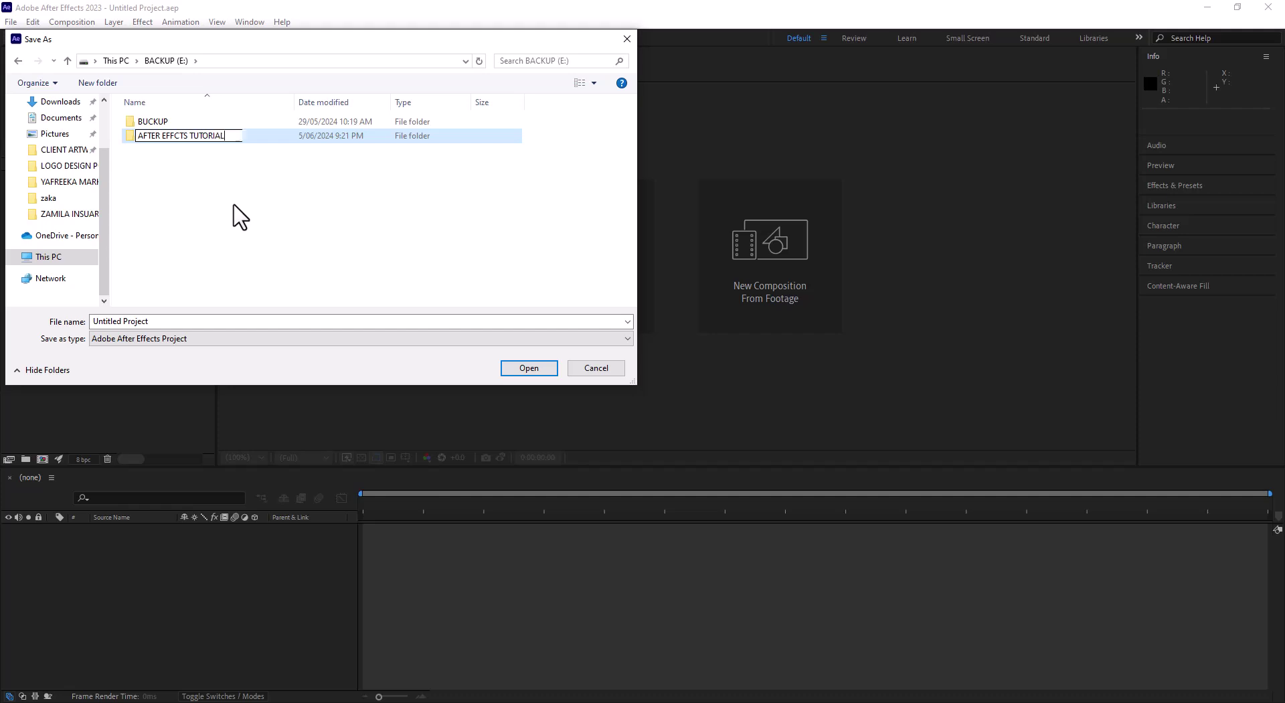
{"action": "key", "text": "Return"}
{"action": "key", "text": "Return"}
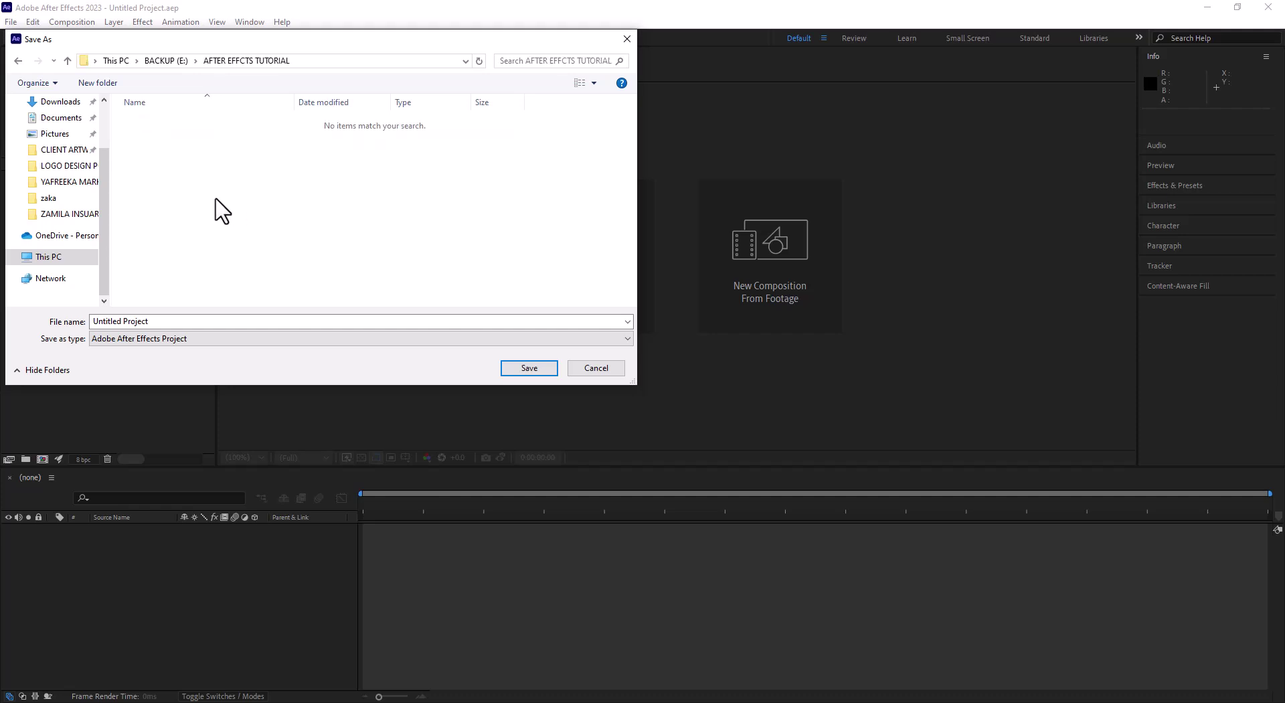
Create a subfolder named "PROJECT 1" inside the tutorial folder and open it
{"action": "left_click", "coordinate": [99, 83]}
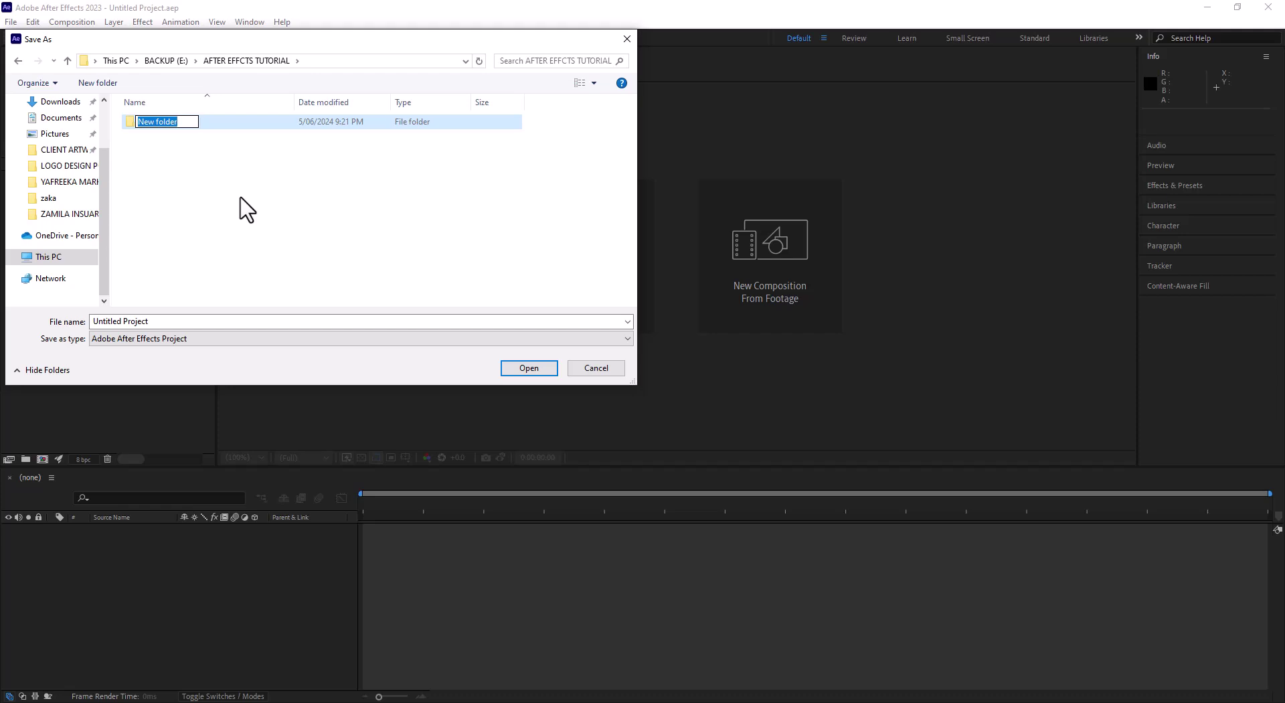
{"action": "type", "text": "PROJECT 1"}
{"action": "key", "text": "Return"}
{"action": "key", "text": "Return"}
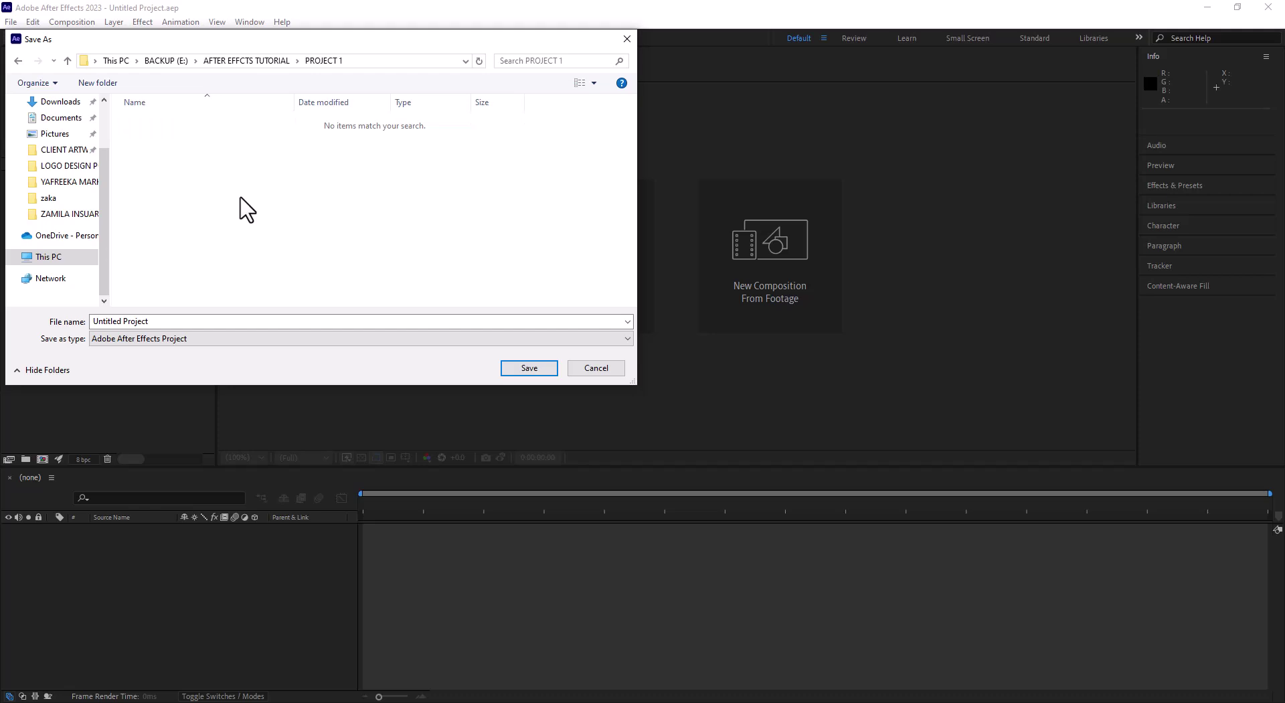
Name the project file "AFTER EFFECTS PROJECT 1" and save it in the PROJECT 1 folder
{"action": "left_click", "coordinate": [182, 321]}
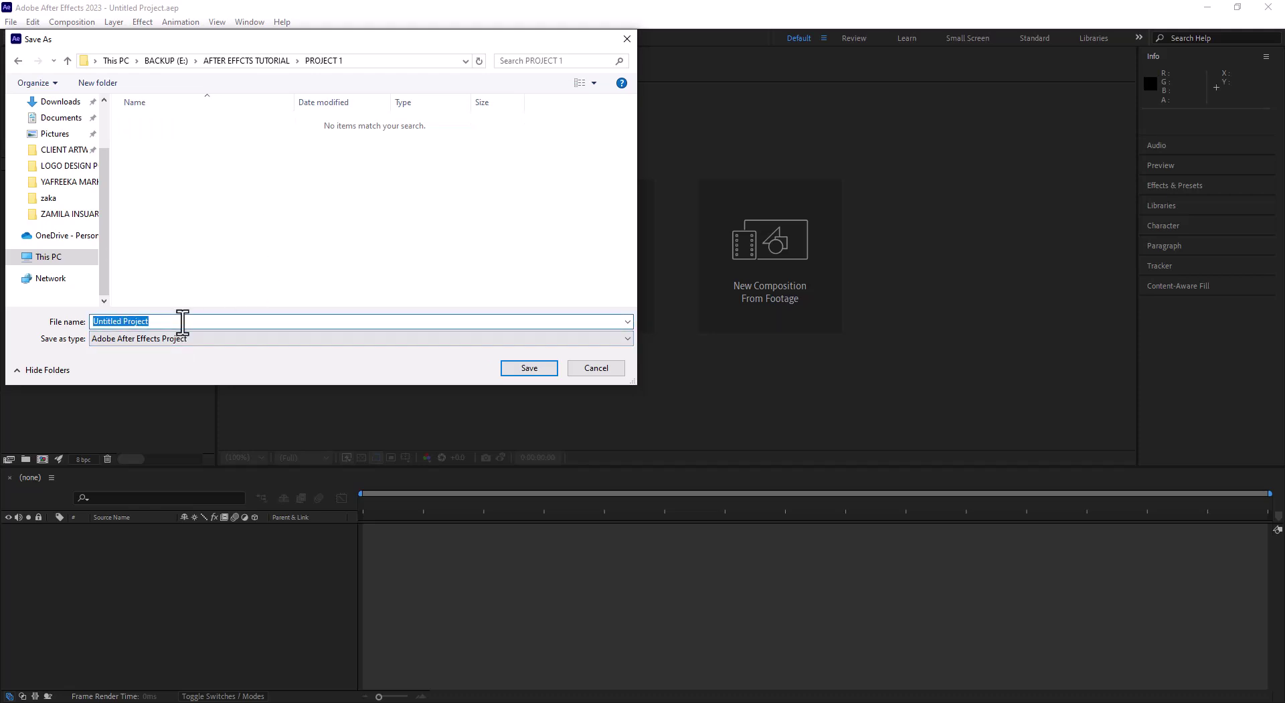
{"action": "type", "text": "T"}
{"action": "key", "text": "BackSpace"}
{"action": "type", "text": "aFTER E"}
{"action": "key", "text": "ctrl+a"}
{"action": "type", "text": "AFTER EFFECTS PROJECT 1"}
{"action": "key", "text": "Return"}
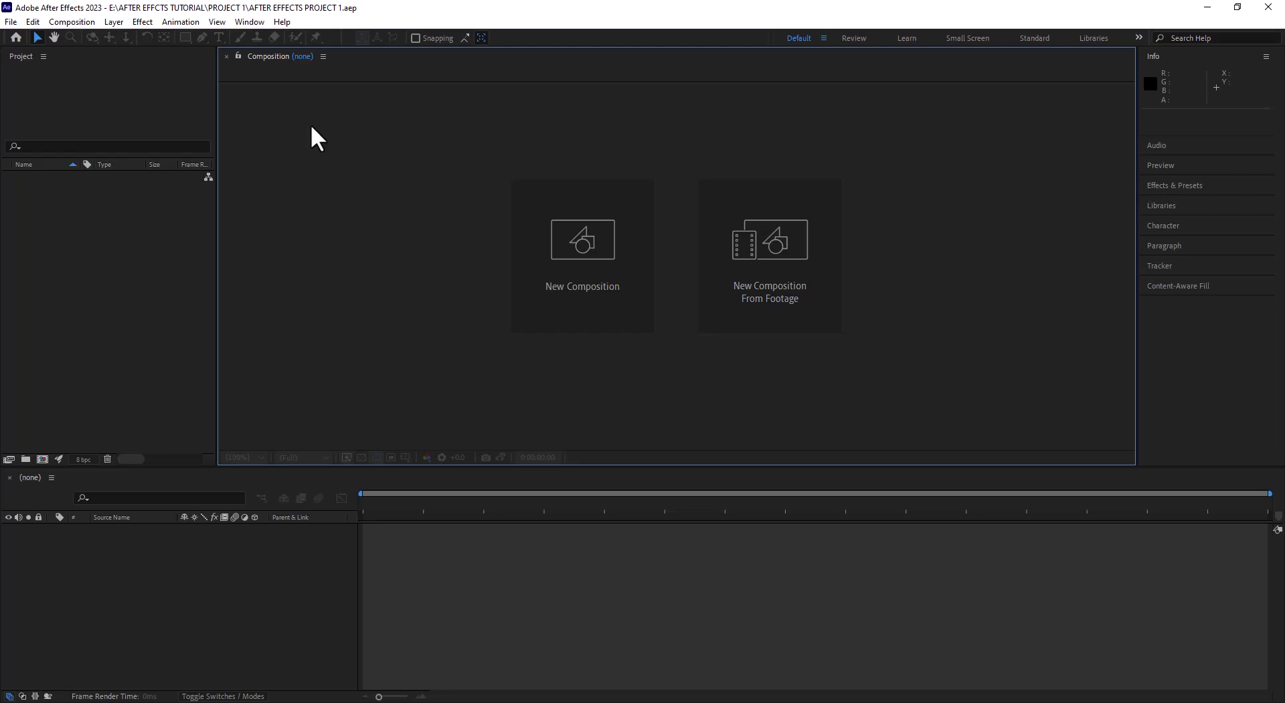
{"action": "left_click", "coordinate": [51, 86]}
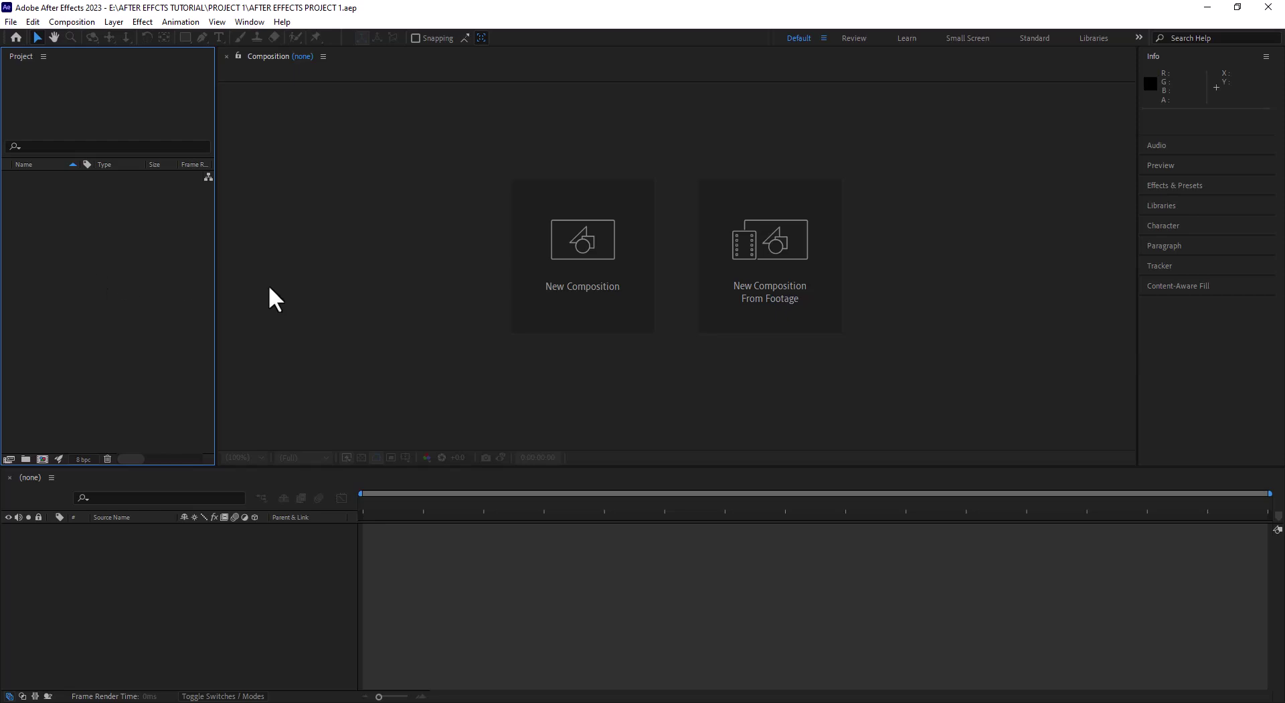
{"action": "left_click", "coordinate": [379, 255]}
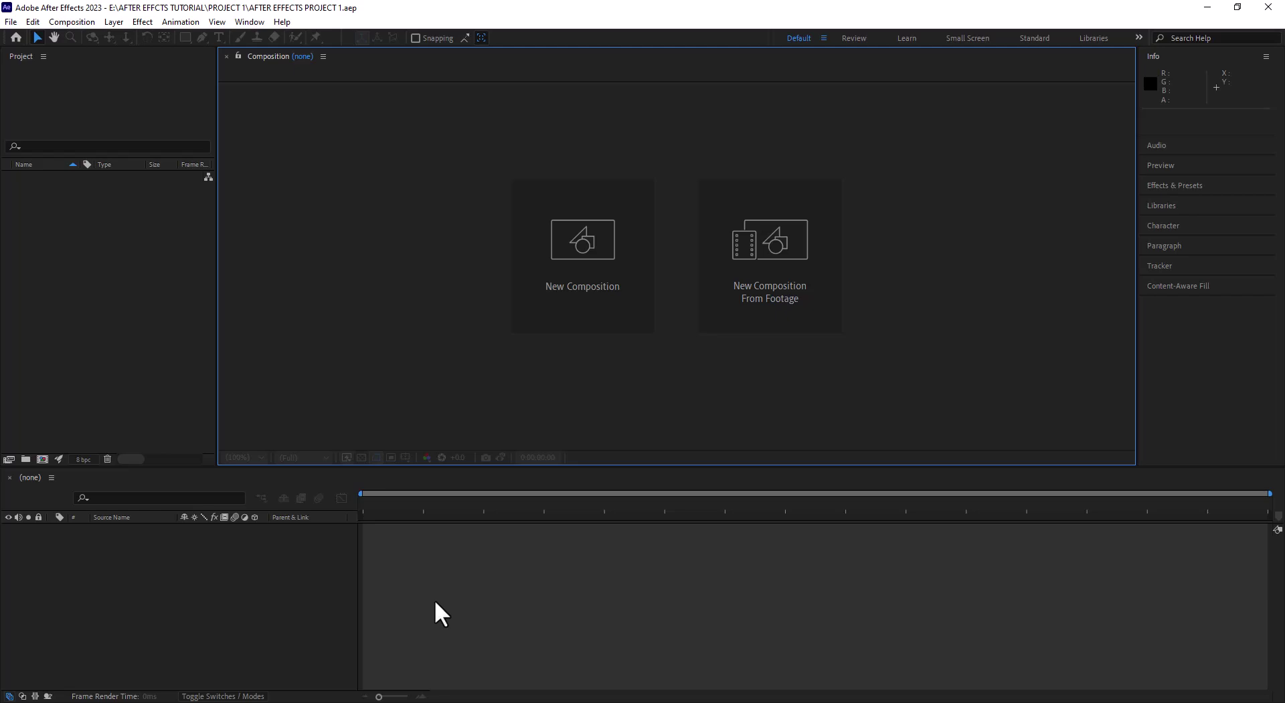
{"action": "left_click", "coordinate": [379, 595]}
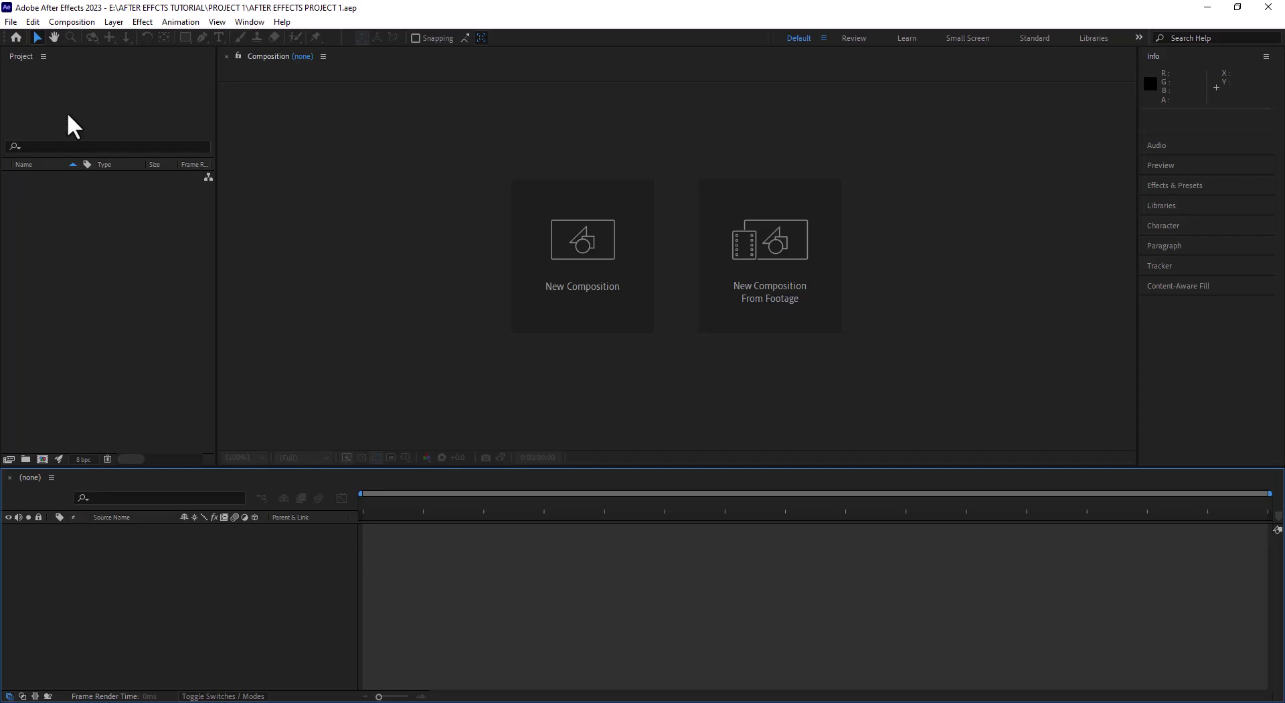
{"action": "left_click", "coordinate": [60, 187]}
{"action": "left_click", "coordinate": [142, 547]}
Create a new composition named MAIN with a duration of 0;00;05;00, keeping the HD 1920x1080, 29.97 fps preset
{"action": "left_click", "coordinate": [579, 271]}
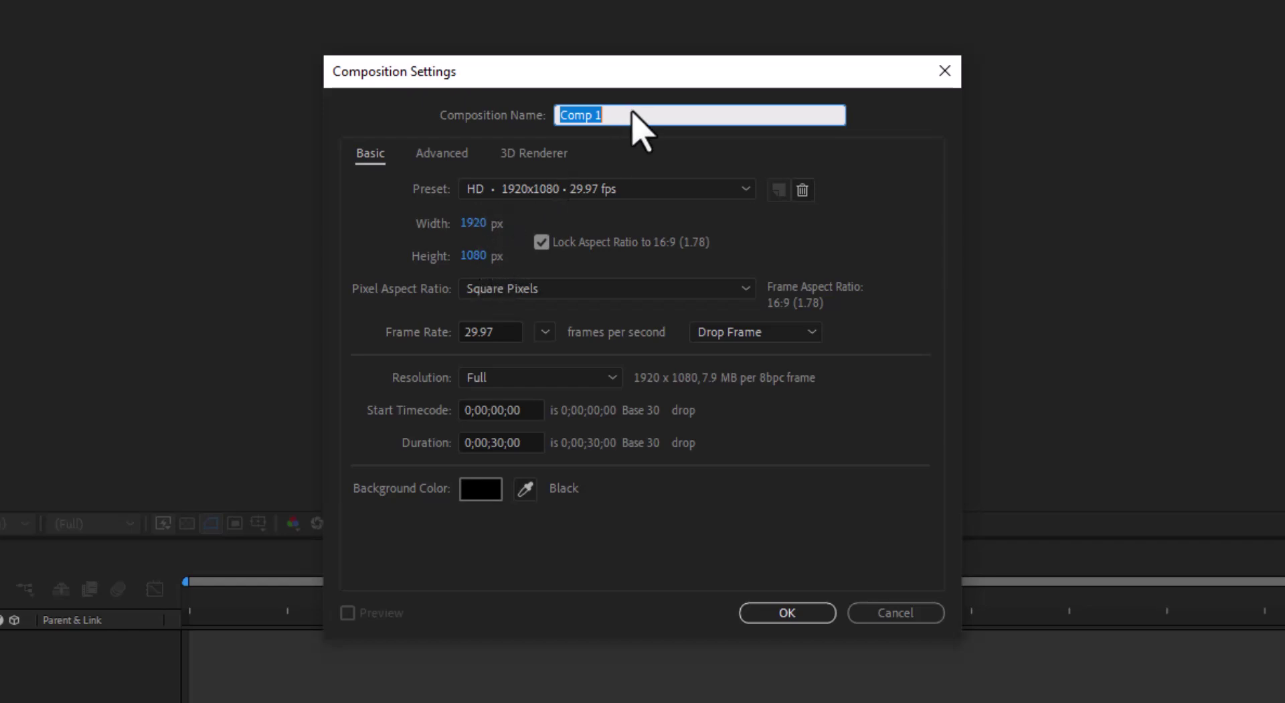
{"action": "type", "text": "MAIN"}
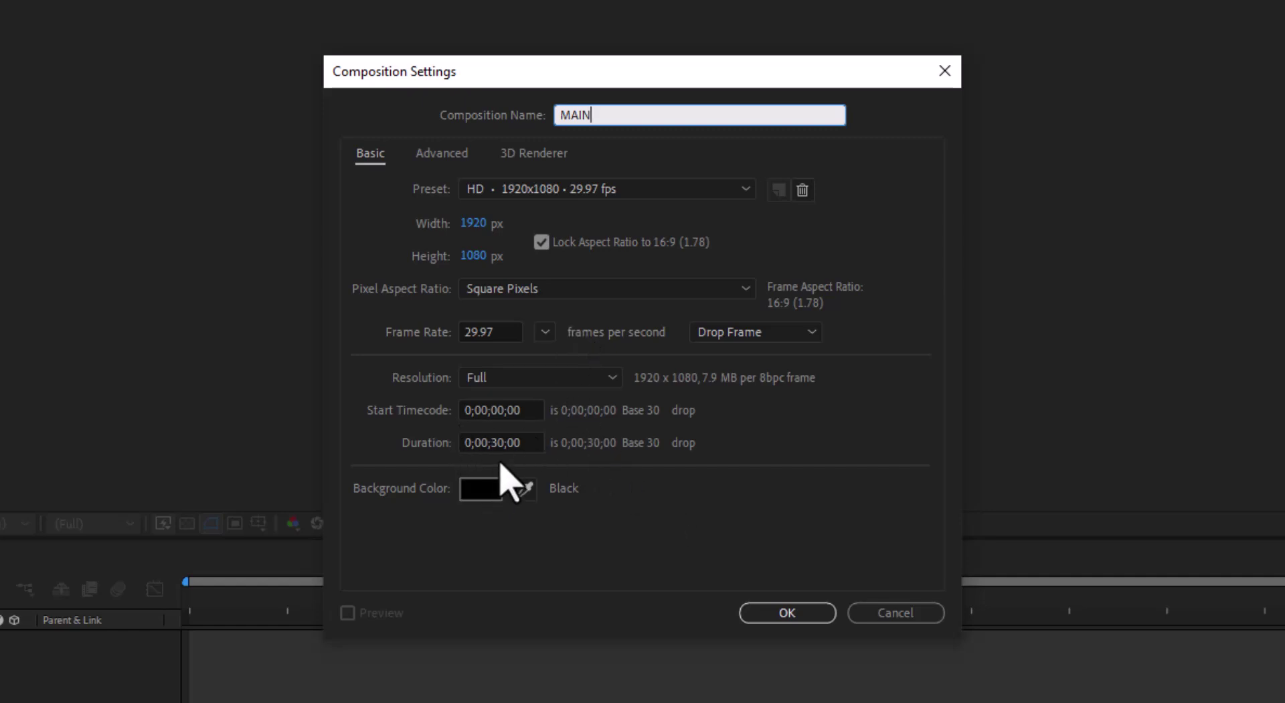
{"action": "left_click", "coordinate": [496, 447]}
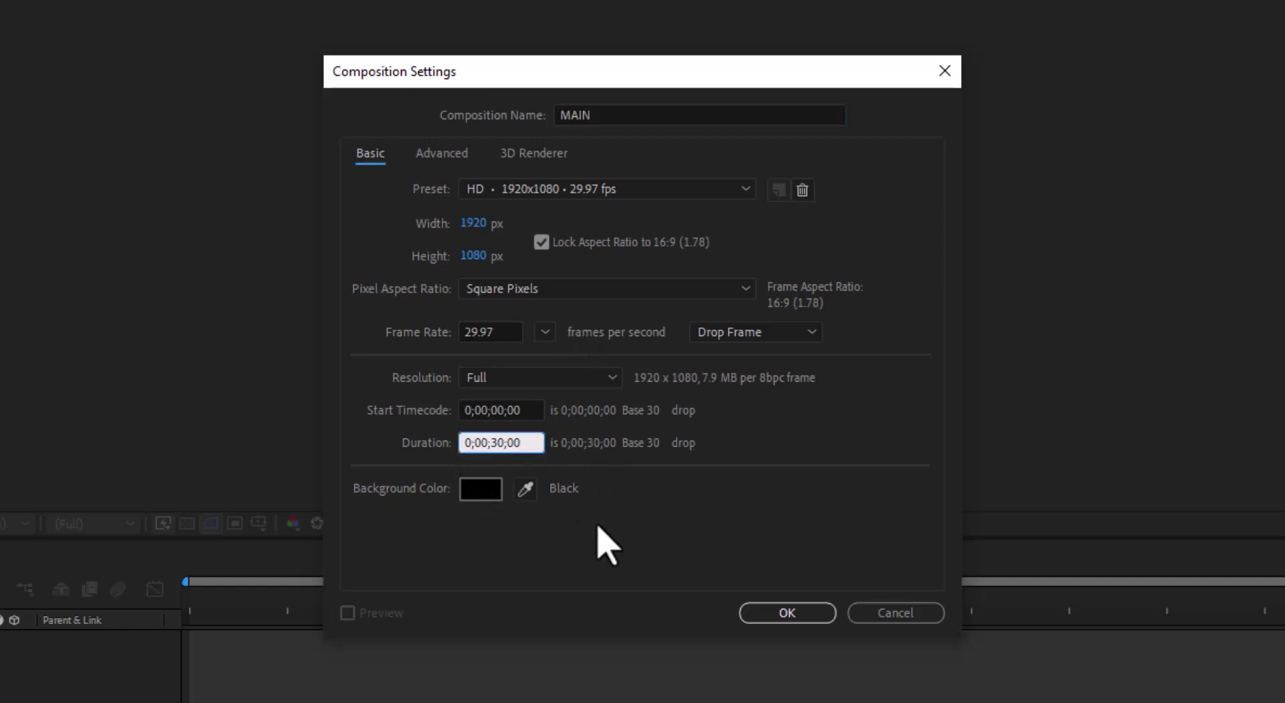
{"action": "key", "text": "BackSpace"}
{"action": "key", "text": "Delete"}
{"action": "key", "text": "Delete"}
{"action": "type", "text": "5"}
{"action": "left_click", "coordinate": [510, 335]}
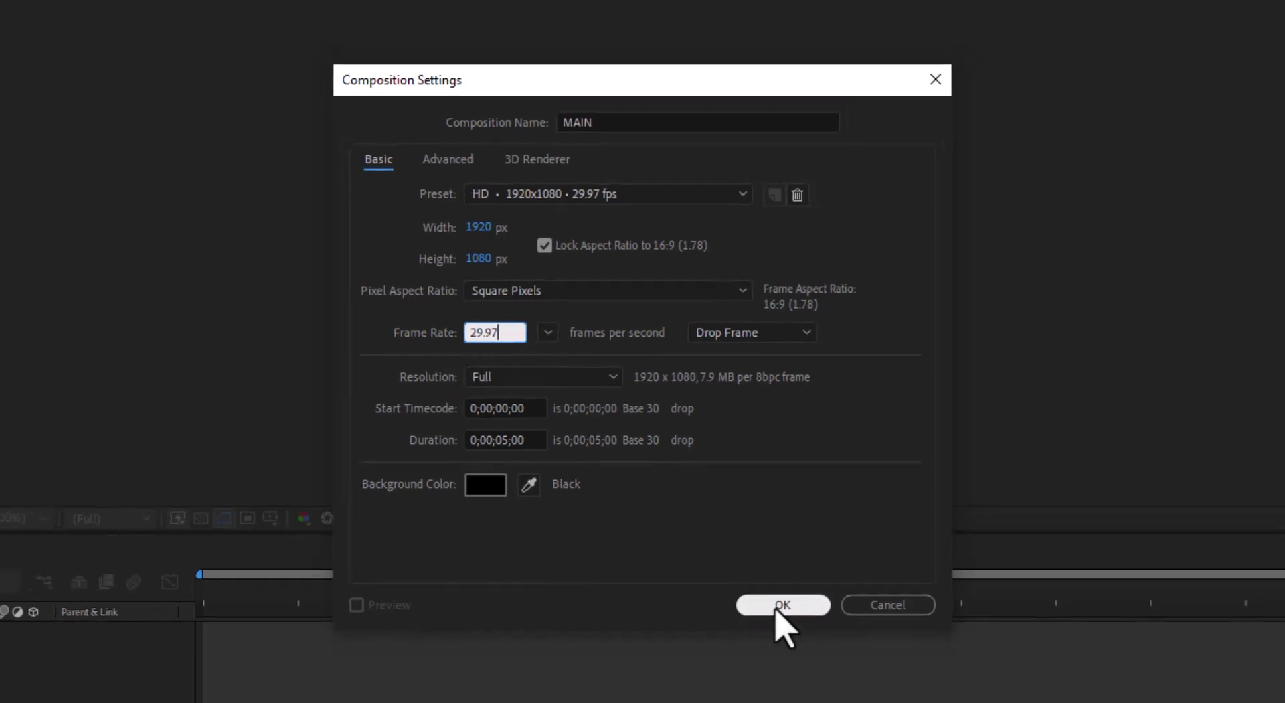
{"action": "left_click", "coordinate": [782, 605]}
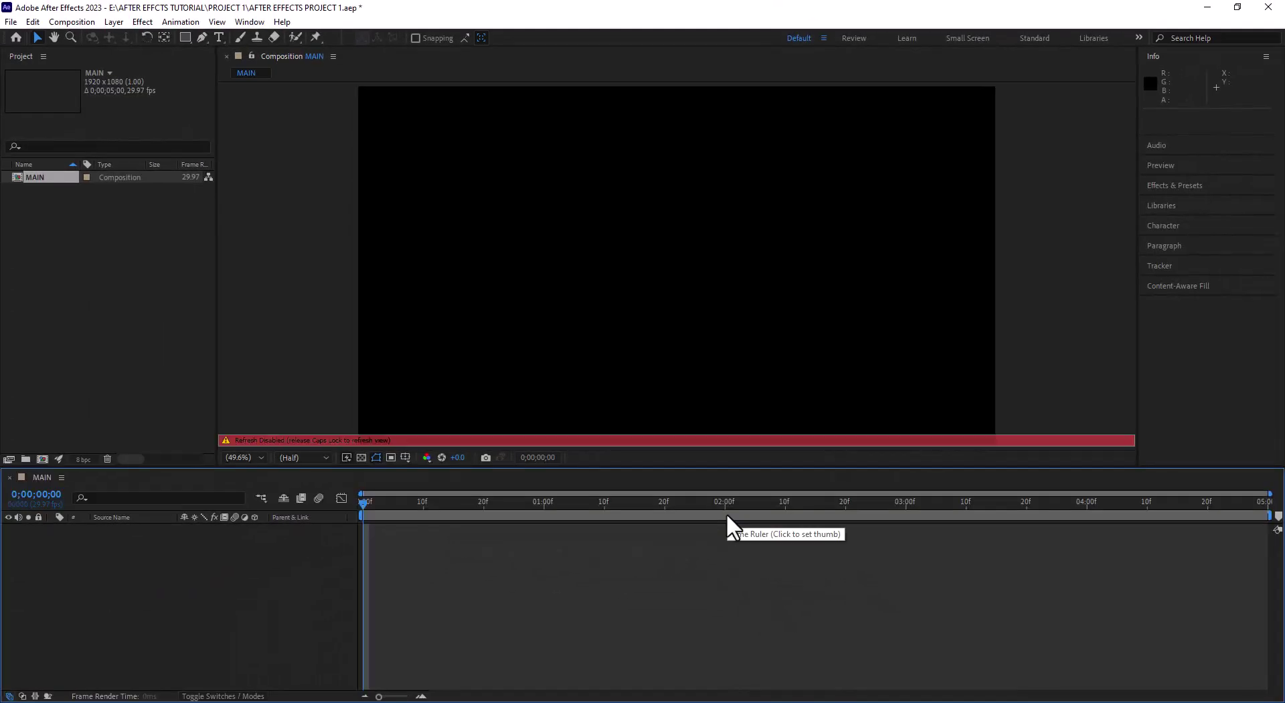
Re-enable refreshing of the composition view and zoom the MAIN composition out to 25%
{"action": "key", "text": "Caps_Lock"}
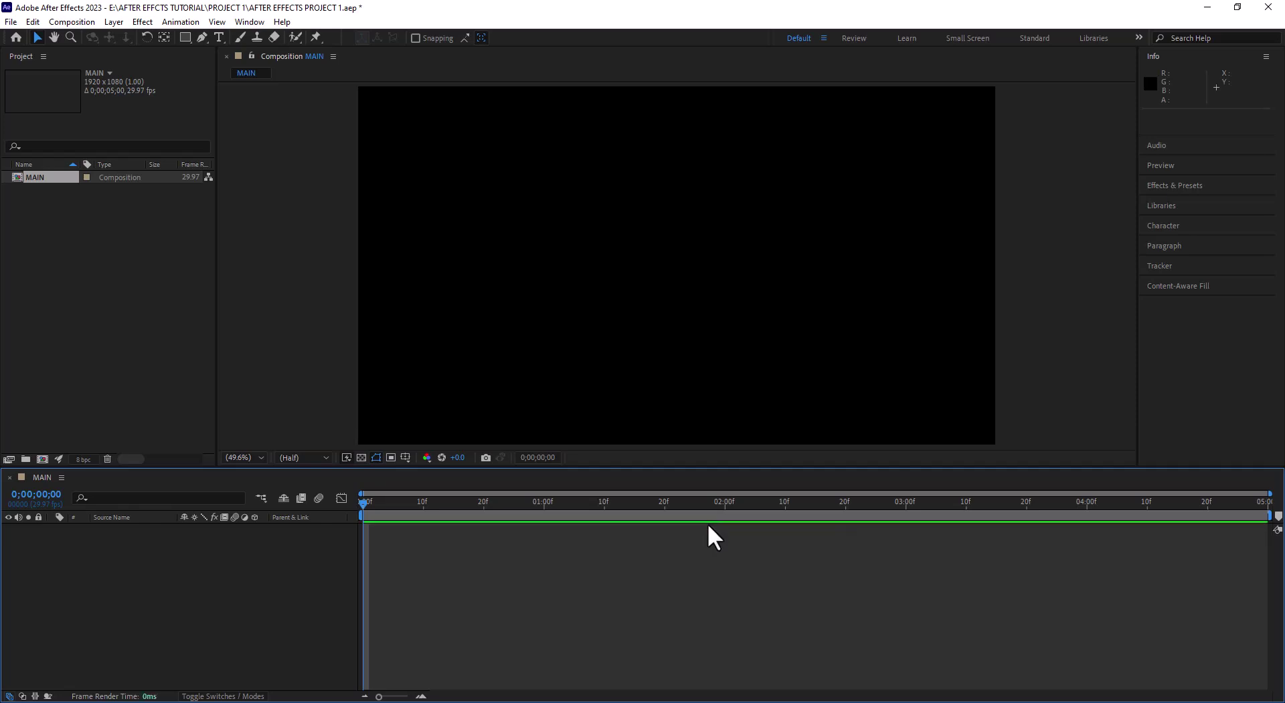
{"action": "scroll", "coordinate": [373, 399], "scroll_direction": "down", "scroll_amount": 2}
{"action": "key", "text": "Caps_Lock"}
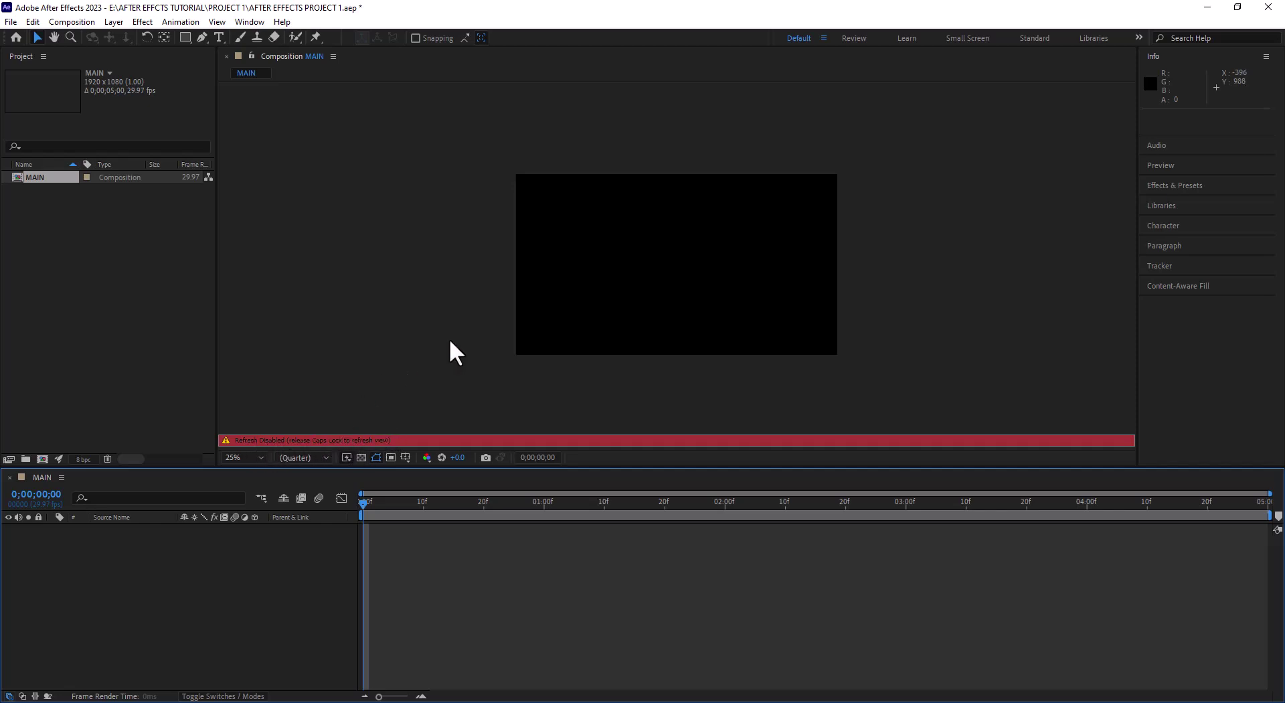
{"action": "key", "text": "Caps_Lock"}
{"action": "key", "text": "Tab"}
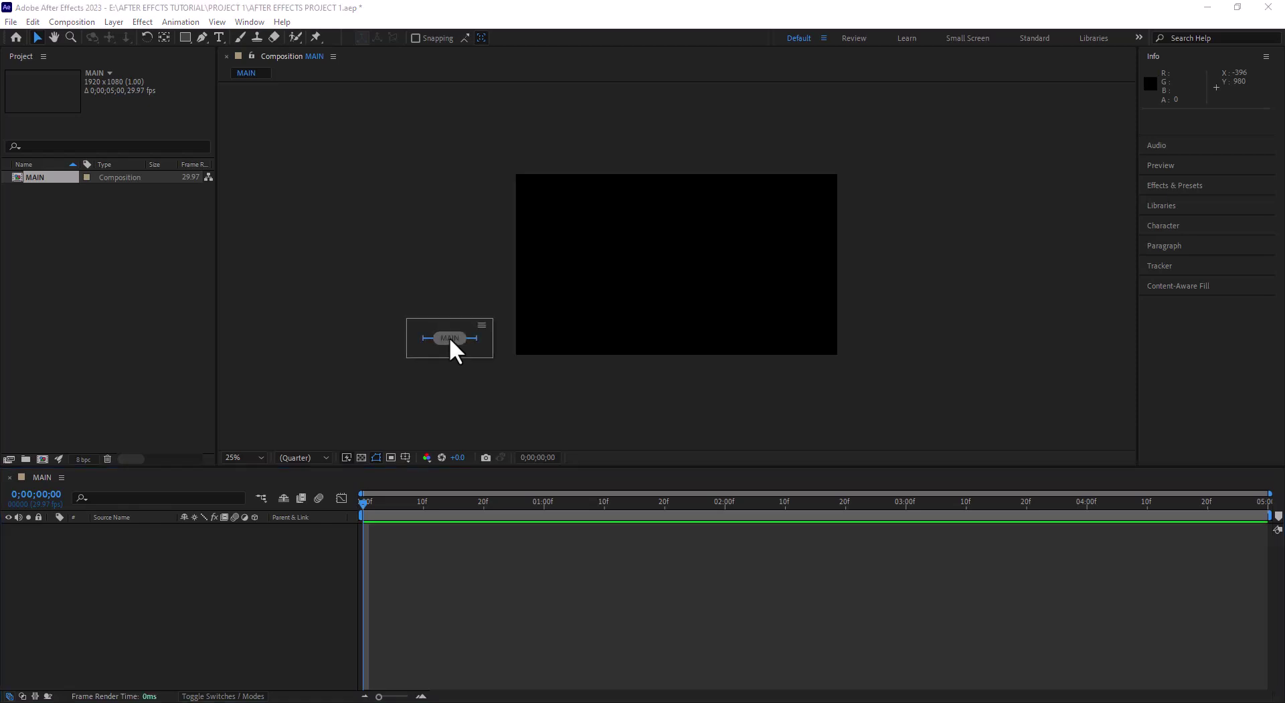
{"action": "left_click", "coordinate": [432, 379]}
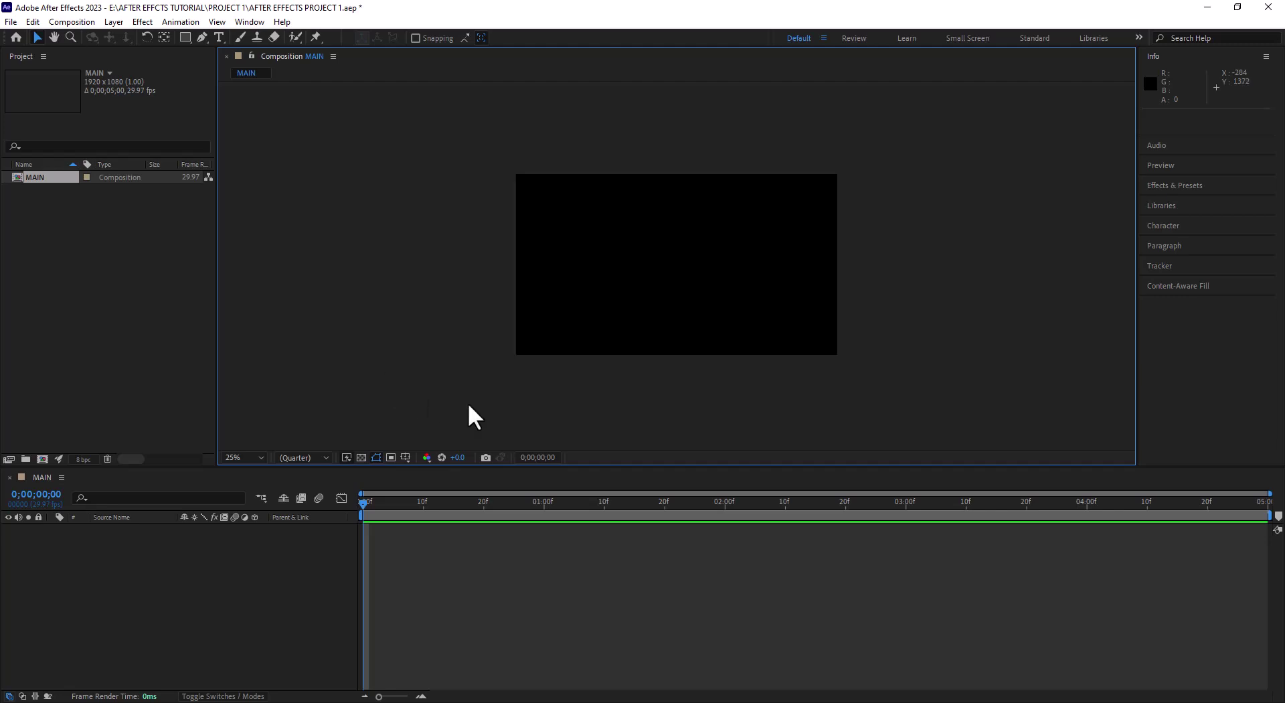
{"action": "scroll", "coordinate": [658, 281], "scroll_direction": "up", "scroll_amount": 2}
{"action": "scroll", "coordinate": [656, 275], "scroll_direction": "down", "scroll_amount": 2}
{"action": "left_click_drag", "start_coordinate": [506, 155], "coordinate": [927, 413]}
{"action": "left_click", "coordinate": [424, 592]}
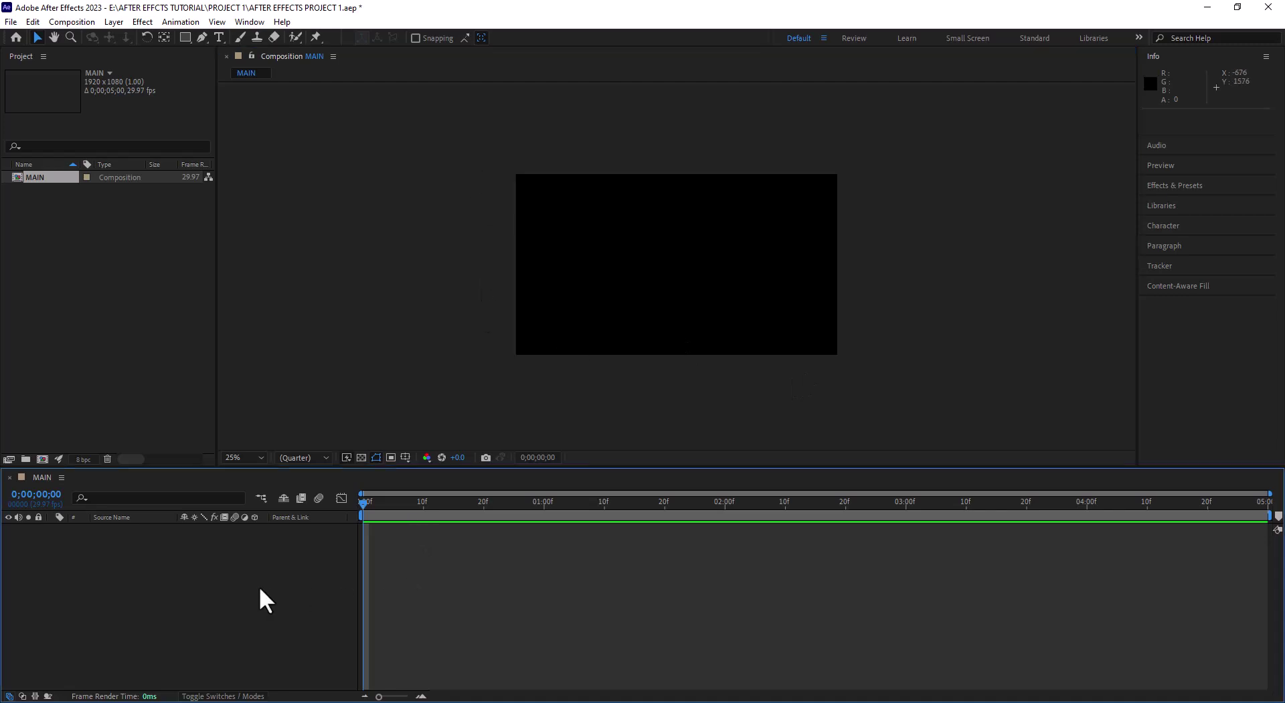
{"action": "left_click", "coordinate": [81, 232]}
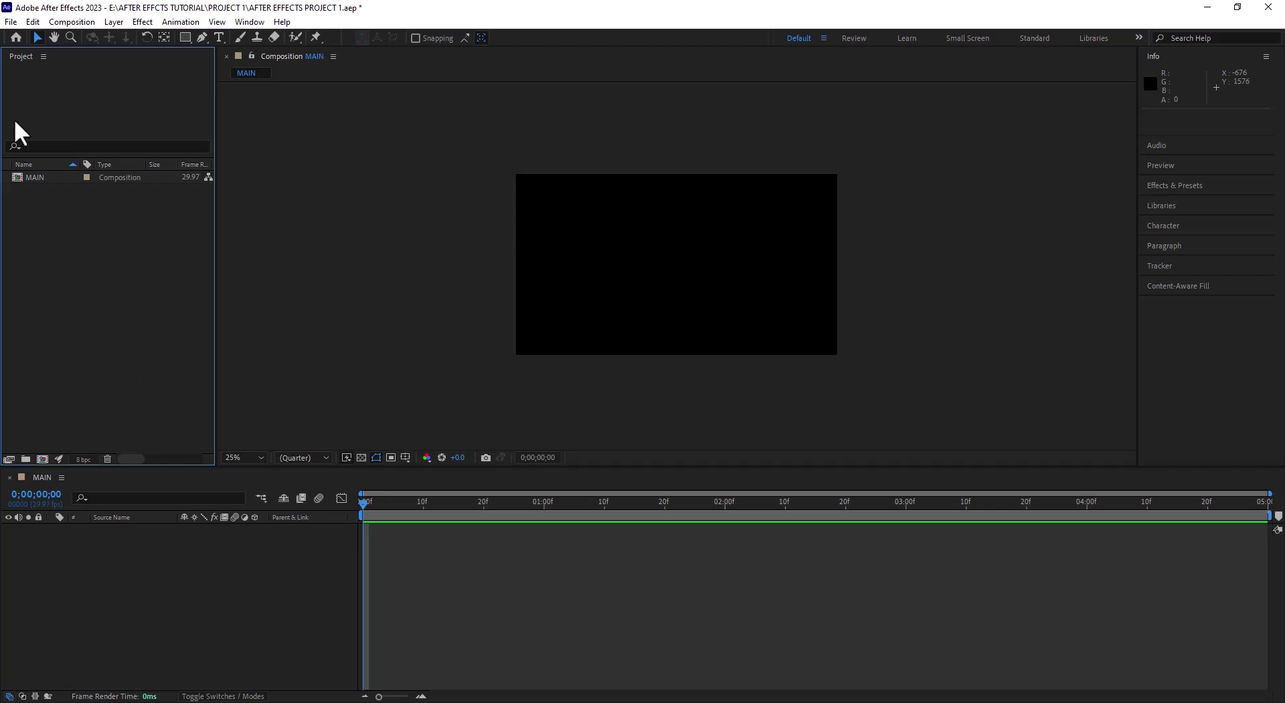
Import the gold star image pngegg from the Downloads folder into the project
{"action": "left_click", "coordinate": [11, 23]}
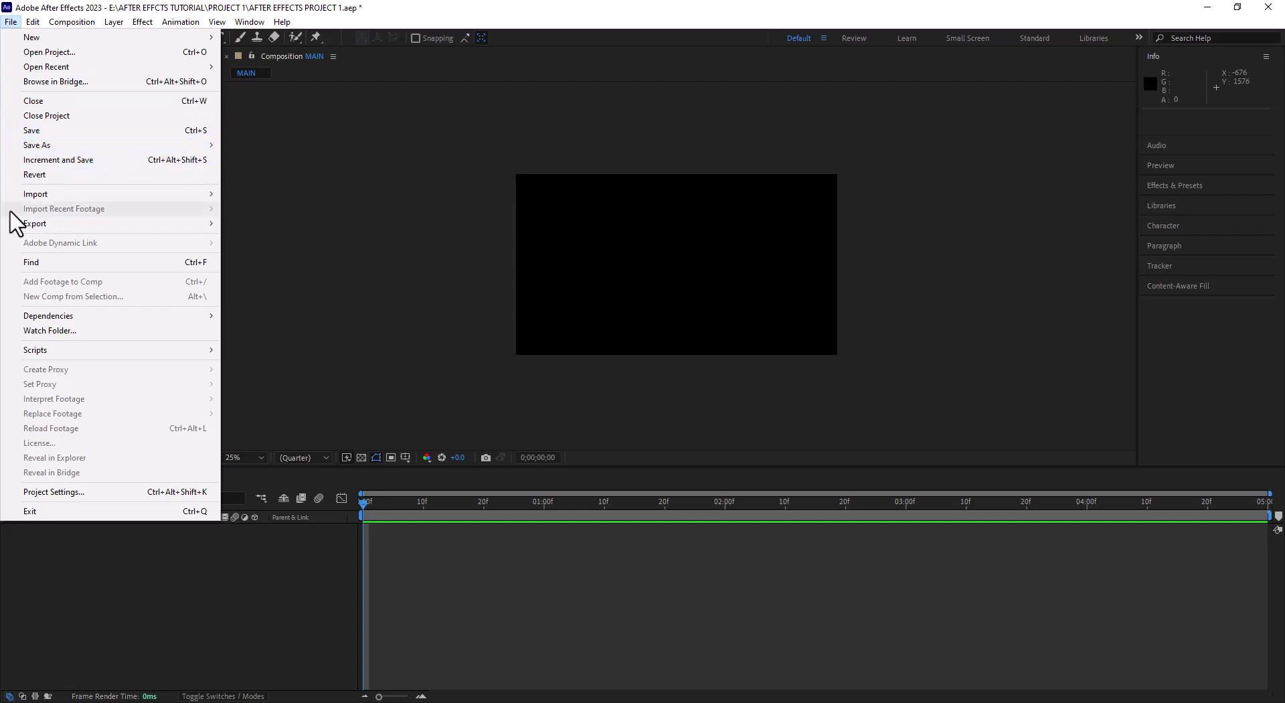
{"action": "mouse_move", "coordinate": [79, 196]}
{"action": "left_click", "coordinate": [247, 194]}
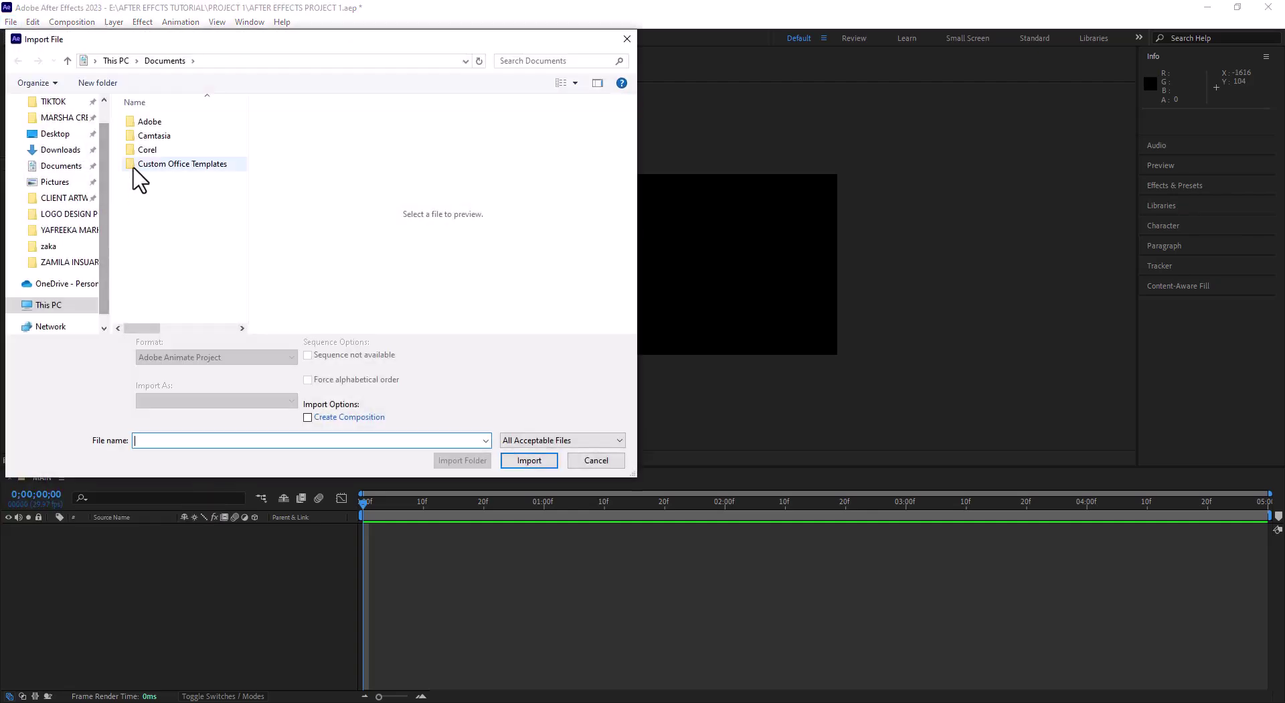
{"action": "left_click", "coordinate": [57, 151]}
{"action": "scroll", "coordinate": [205, 262], "scroll_direction": "down", "scroll_amount": 10}
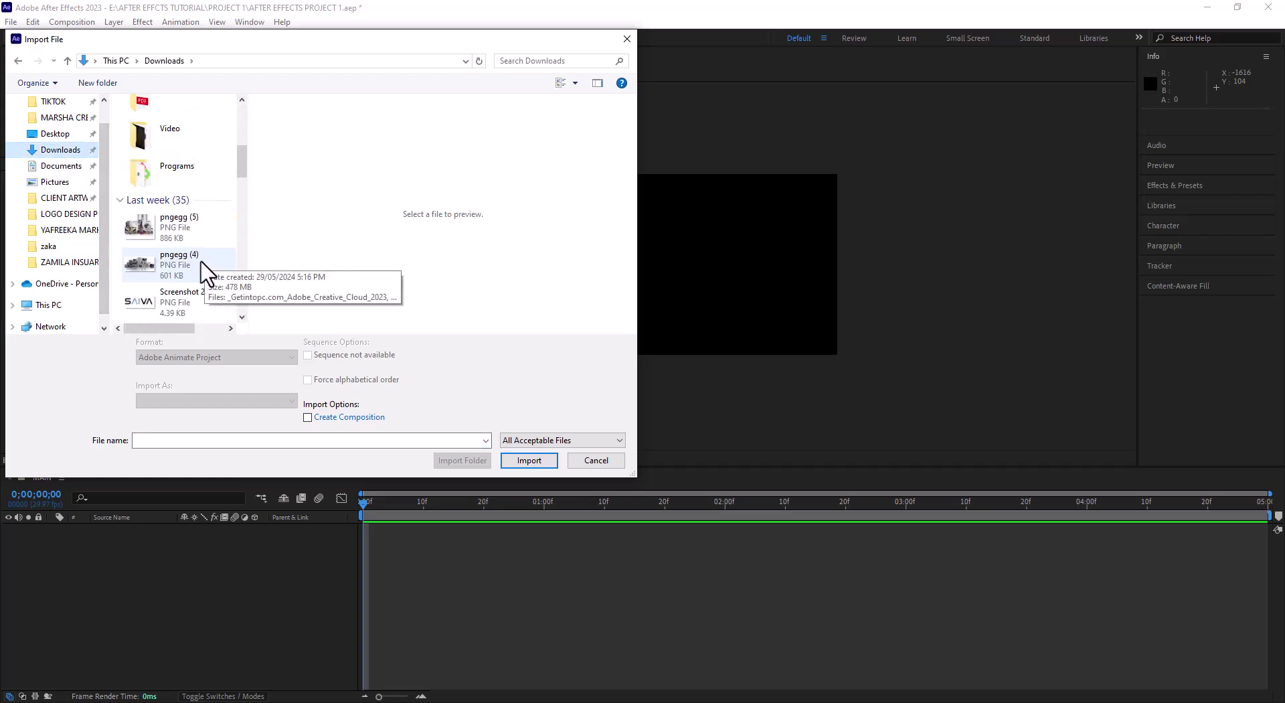
{"action": "scroll", "coordinate": [194, 268], "scroll_direction": "up", "scroll_amount": 1}
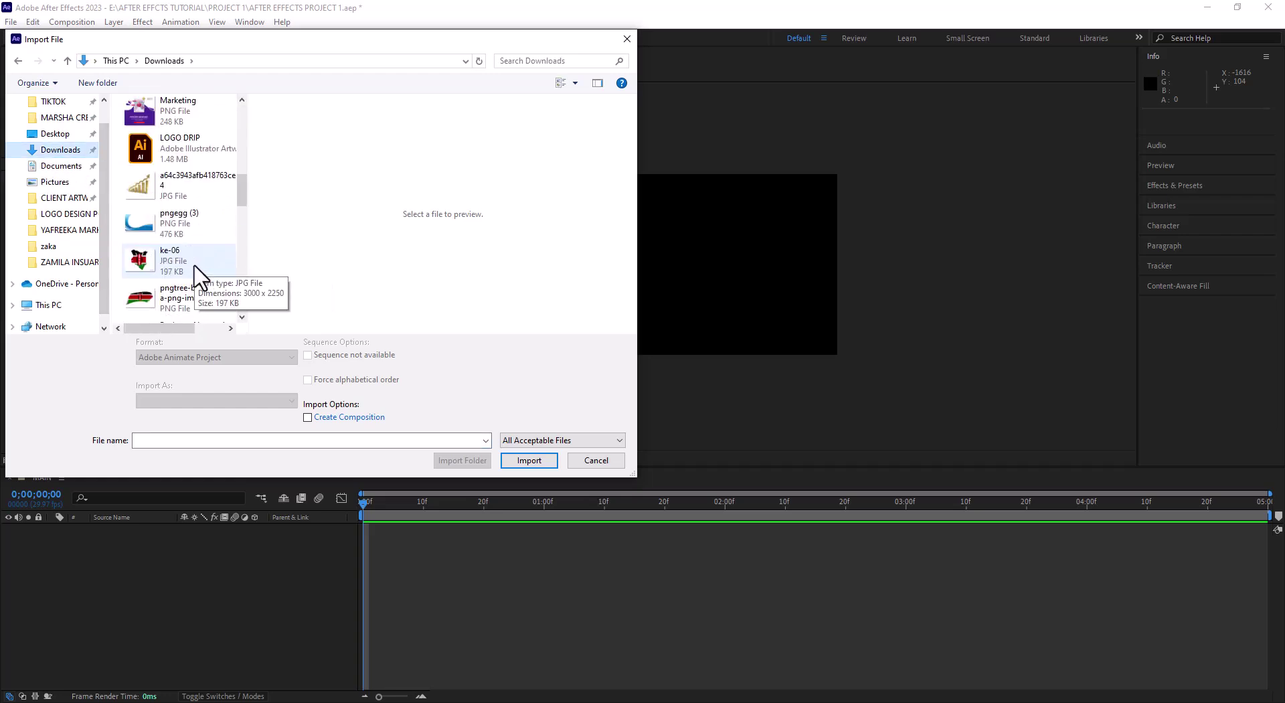
{"action": "scroll", "coordinate": [194, 267], "scroll_direction": "down", "scroll_amount": 1}
{"action": "scroll", "coordinate": [194, 268], "scroll_direction": "up", "scroll_amount": 1}
{"action": "scroll", "coordinate": [160, 227], "scroll_direction": "down", "scroll_amount": 6}
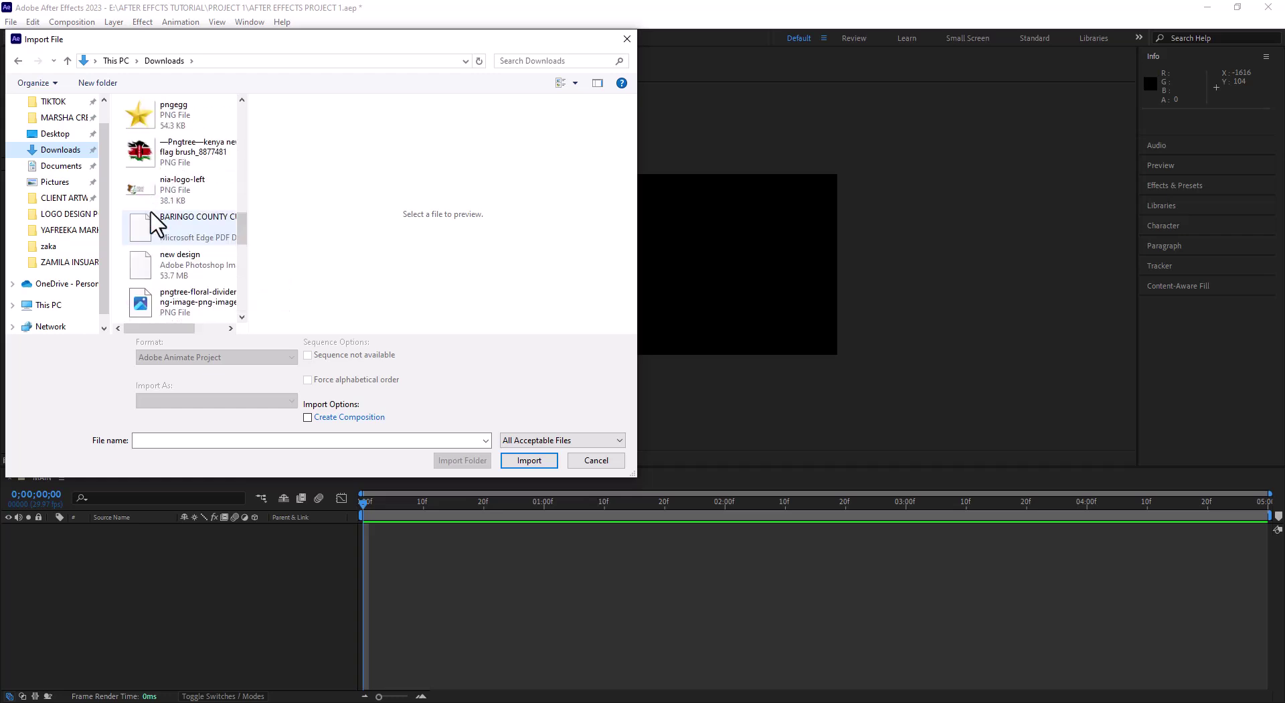
{"action": "scroll", "coordinate": [156, 244], "scroll_direction": "down", "scroll_amount": 2}
{"action": "scroll", "coordinate": [153, 241], "scroll_direction": "up", "scroll_amount": 6}
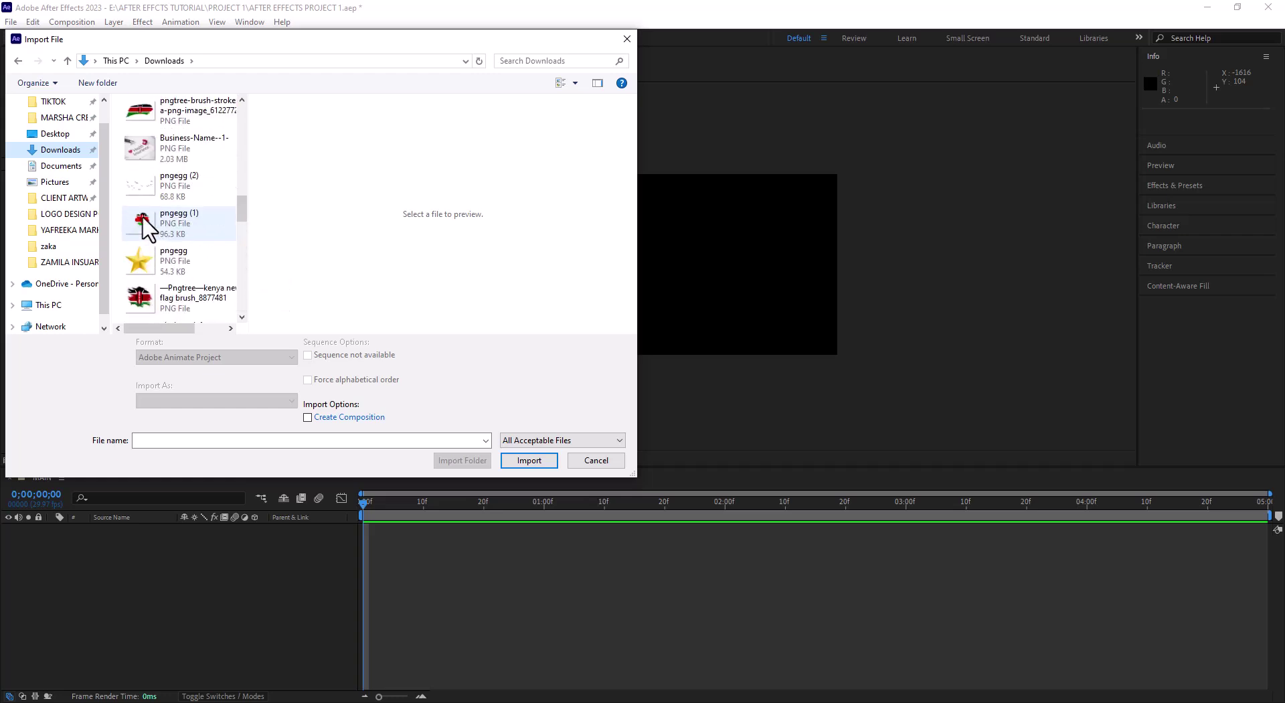
{"action": "double_click", "coordinate": [143, 262]}
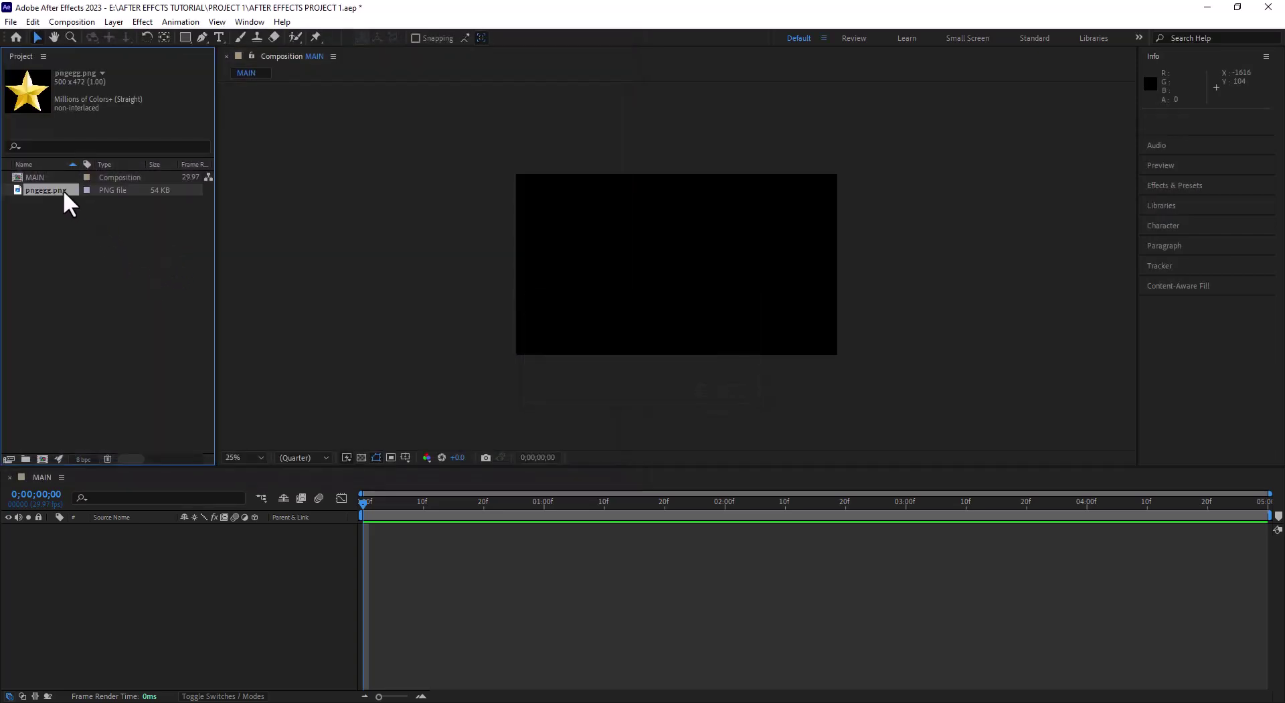
Zoom the MAIN composition to 50% and play back its empty timeline
{"action": "key", "text": "period"}
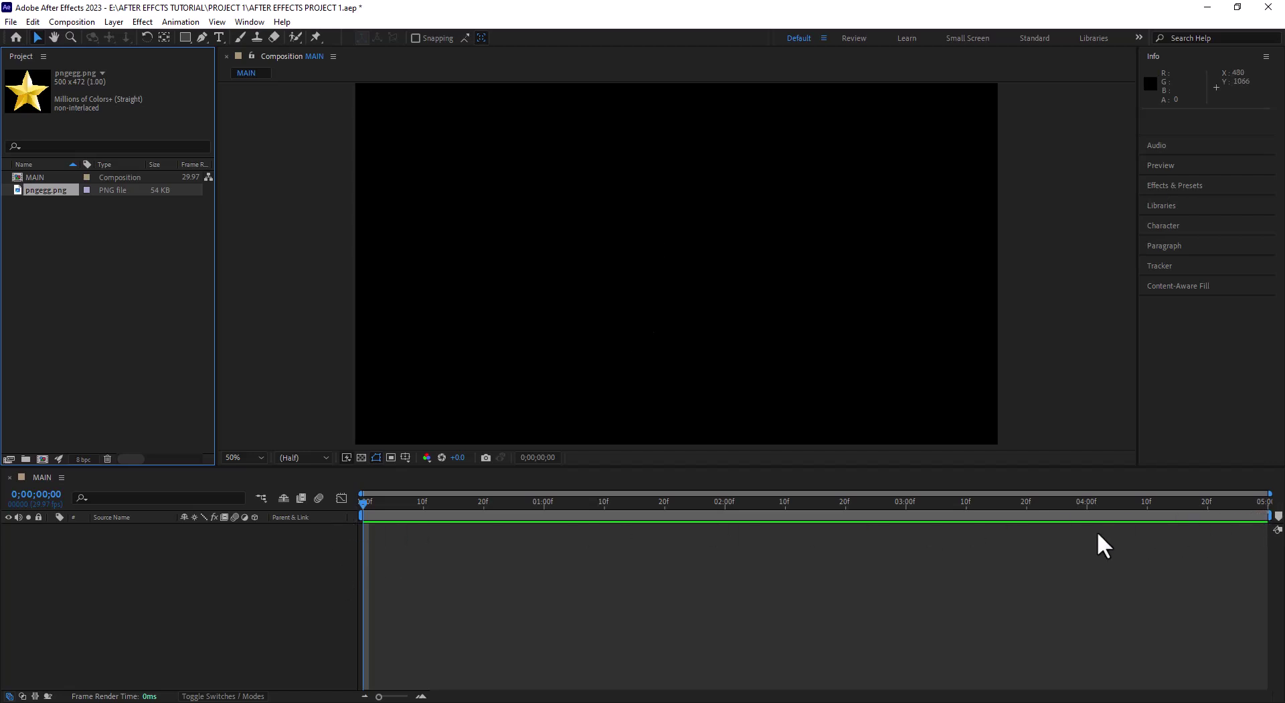
{"action": "left_click", "coordinate": [311, 575]}
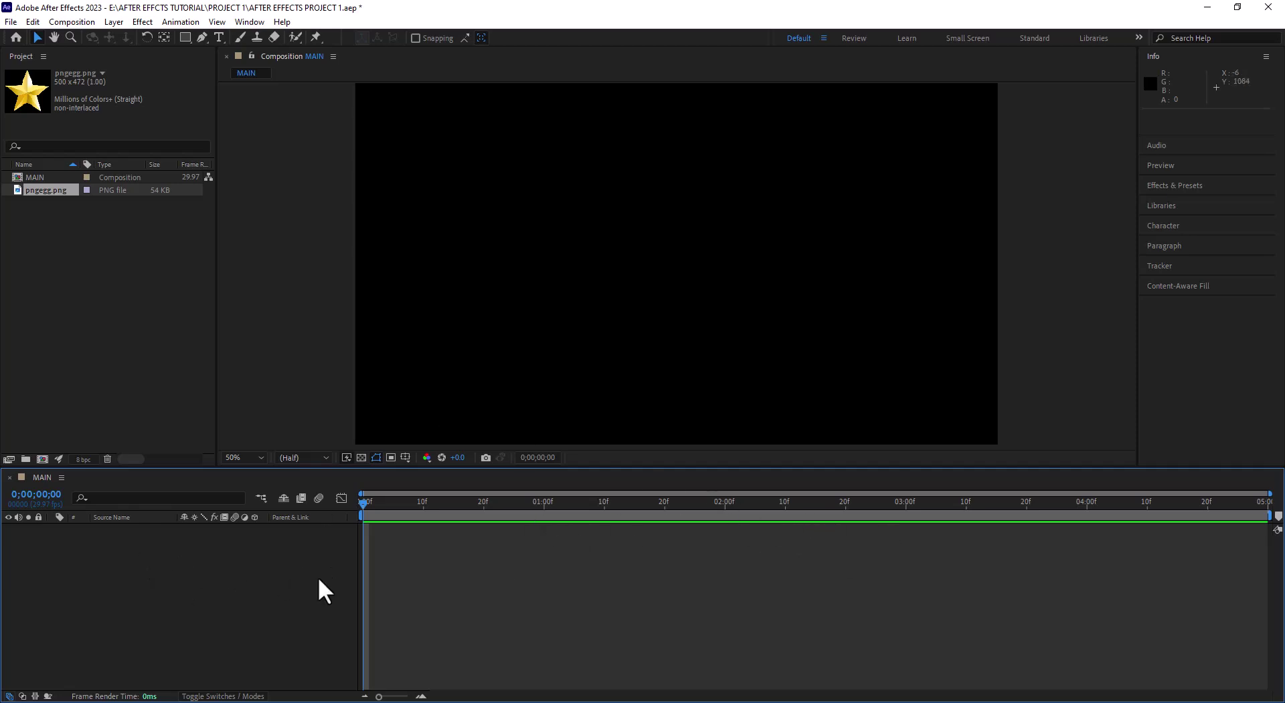
{"action": "key", "text": "space"}
{"action": "key", "text": "space"}
{"action": "key", "text": "space"}
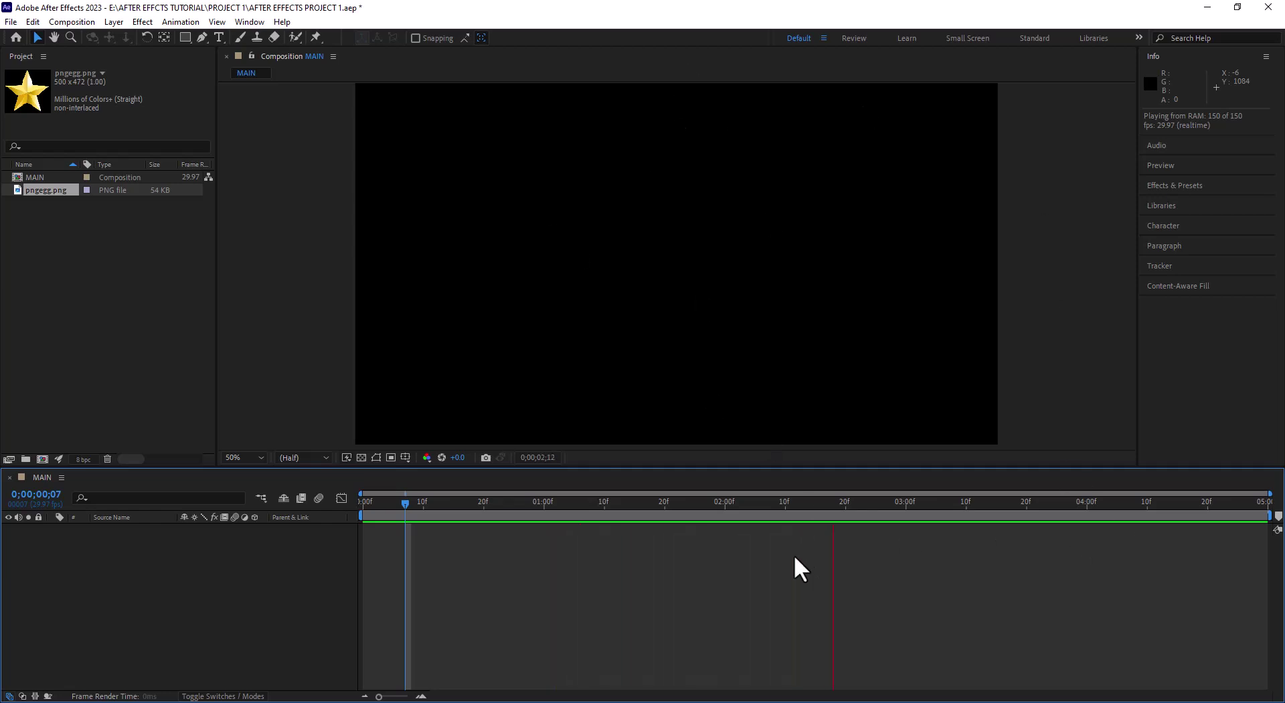
{"action": "key", "text": "space"}
Add pngegg.png to the MAIN timeline as a layer and preview it from the beginning
{"action": "left_click_drag", "start_coordinate": [51, 194], "coordinate": [107, 535]}
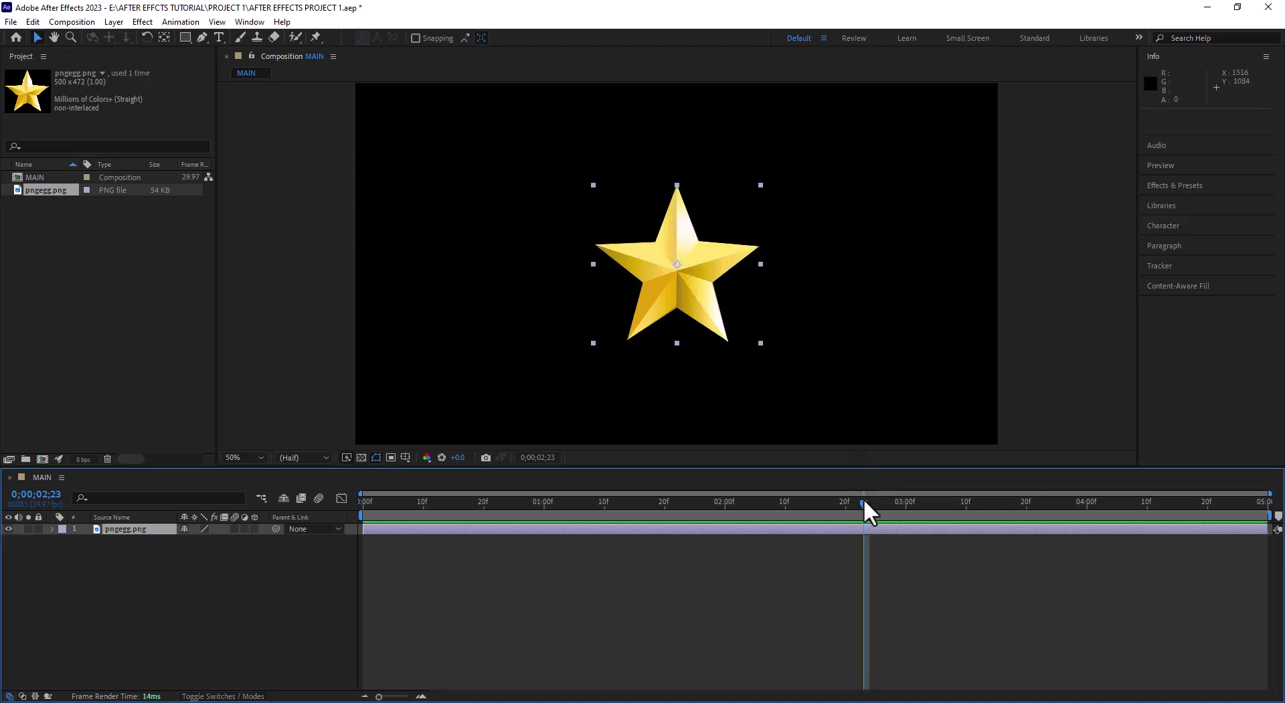
{"action": "left_click_drag", "start_coordinate": [864, 500], "coordinate": [483, 502]}
{"action": "key", "text": "space"}
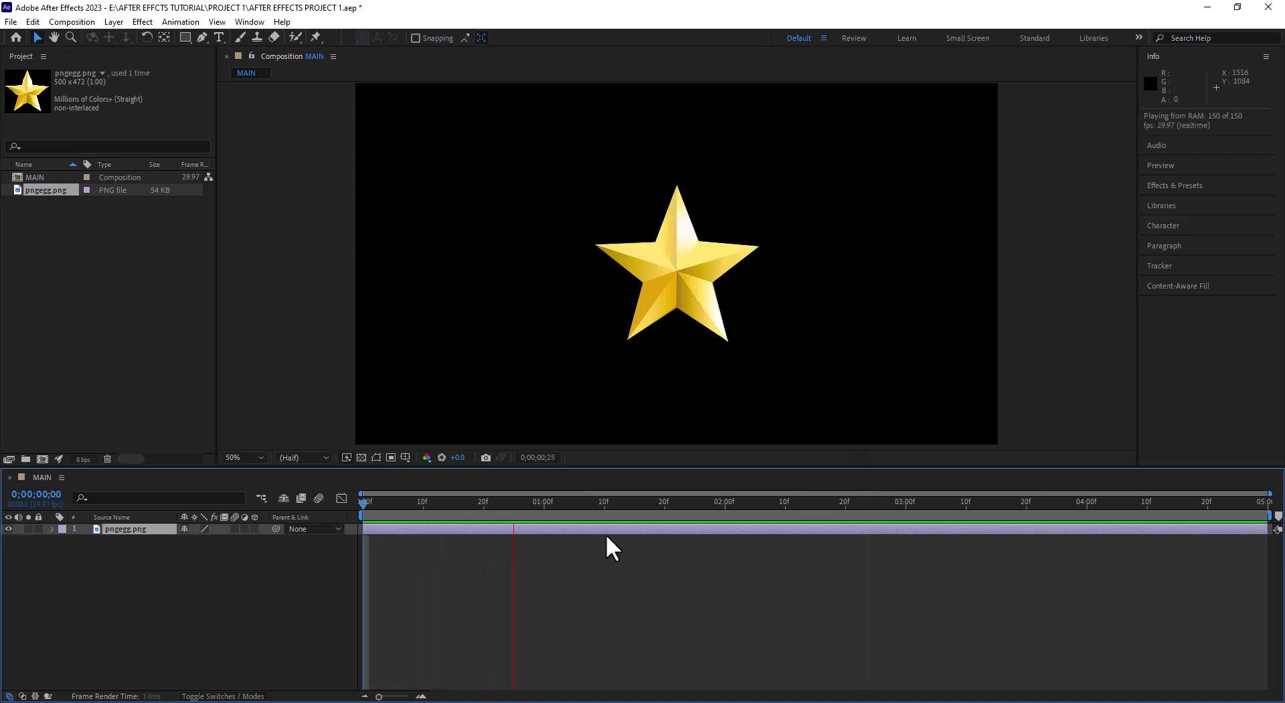
{"action": "key", "text": "space"}
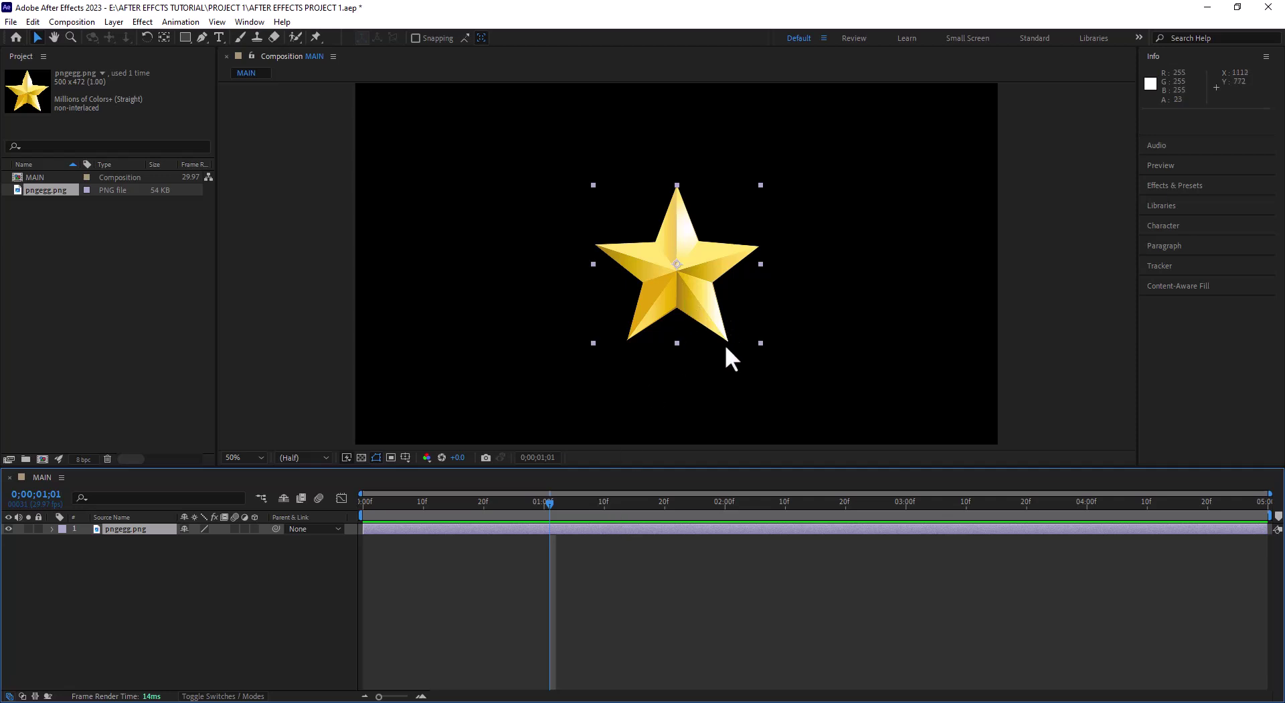
Return to the first frame and move the star up to about position 948, 370
{"action": "key", "text": "Home"}
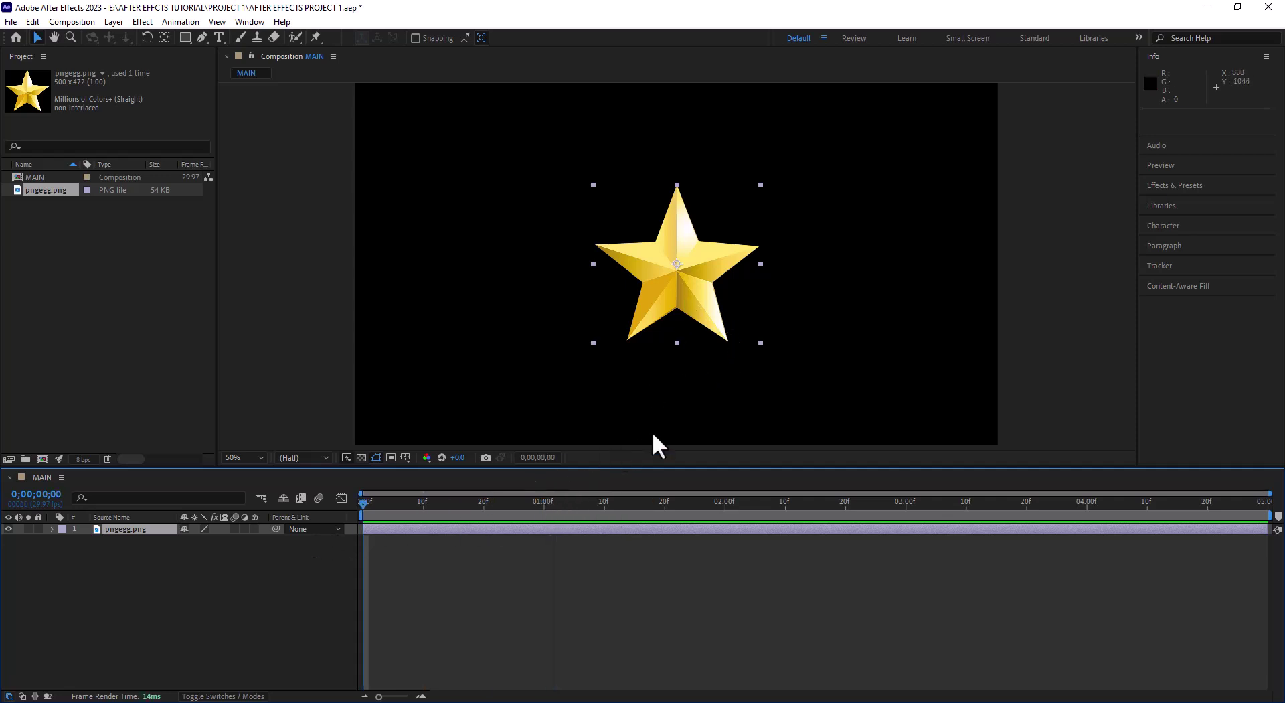
{"action": "left_click_drag", "start_coordinate": [680, 280], "coordinate": [674, 239]}
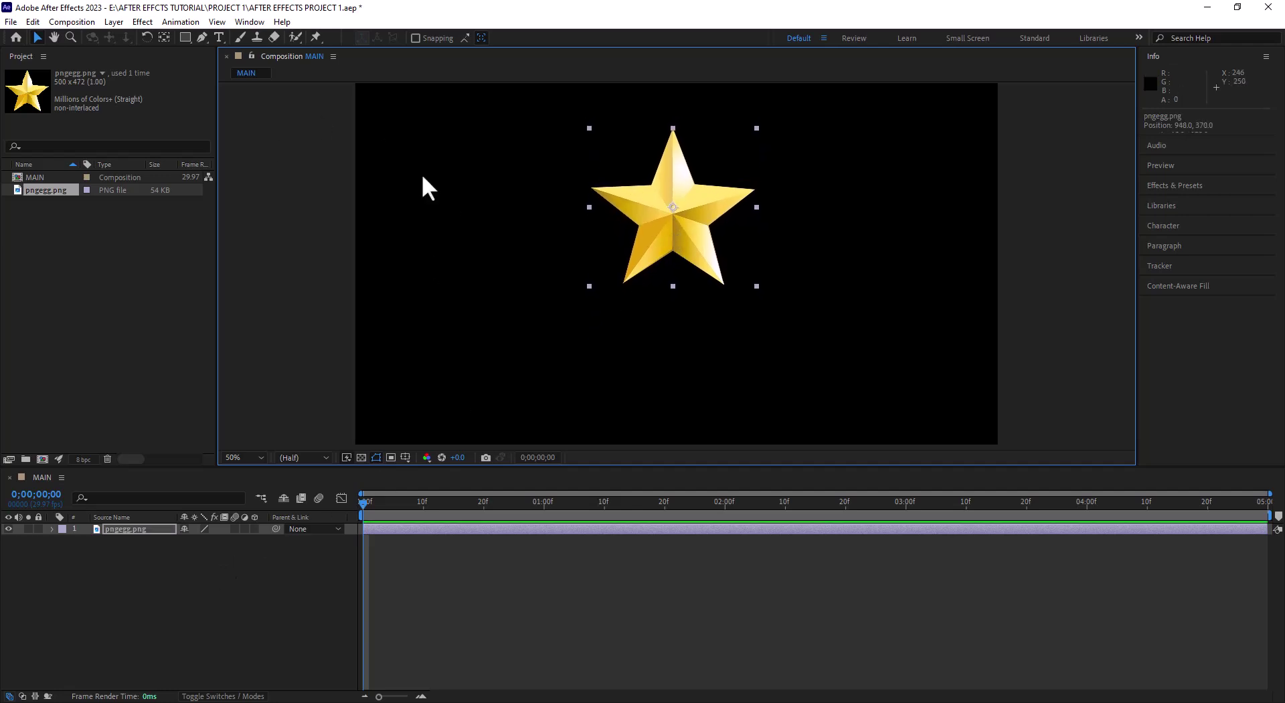
{"action": "right_click", "coordinate": [88, 563]}
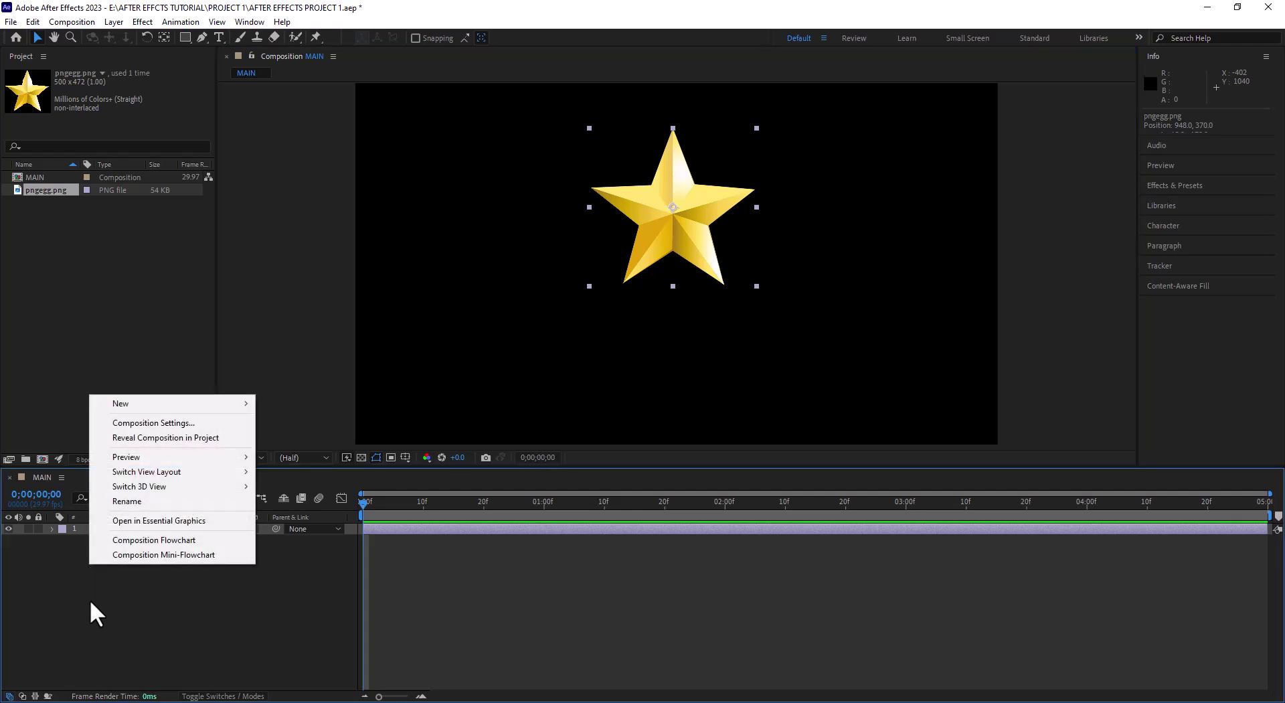
{"action": "left_click", "coordinate": [37, 573]}
{"action": "right_click", "coordinate": [102, 579]}
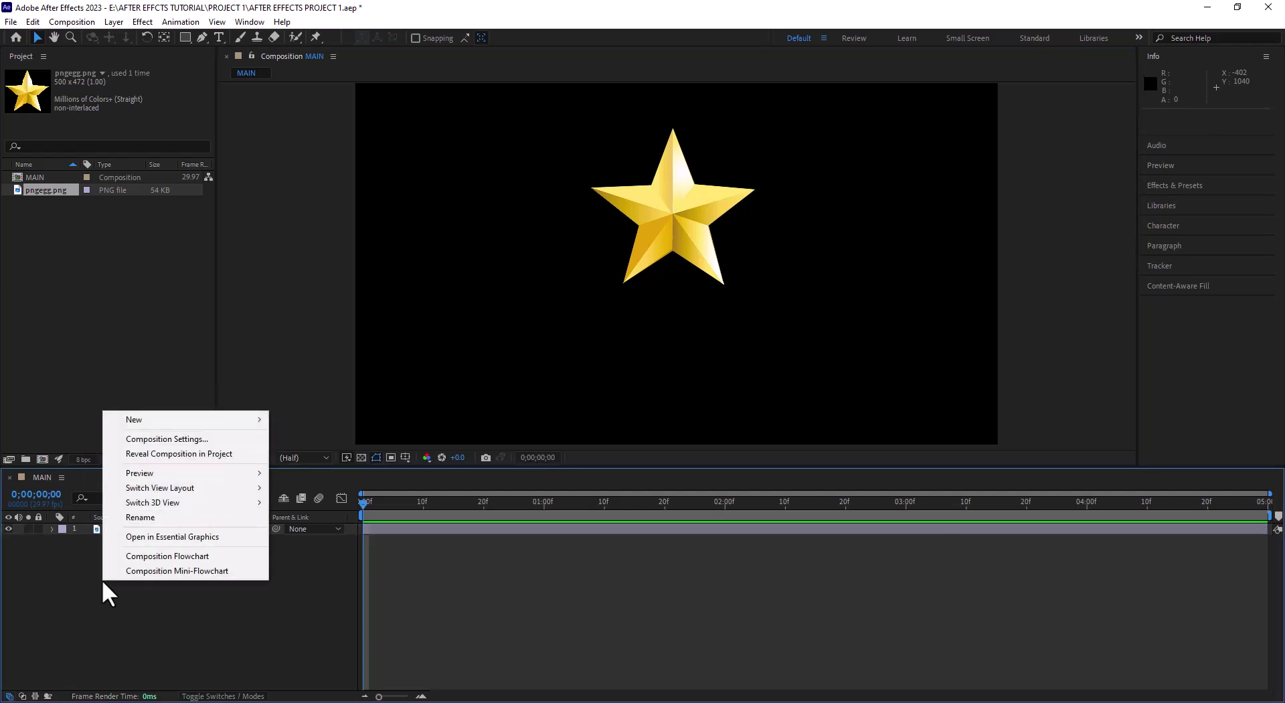
{"action": "left_click", "coordinate": [99, 572]}
{"action": "right_click", "coordinate": [104, 295]}
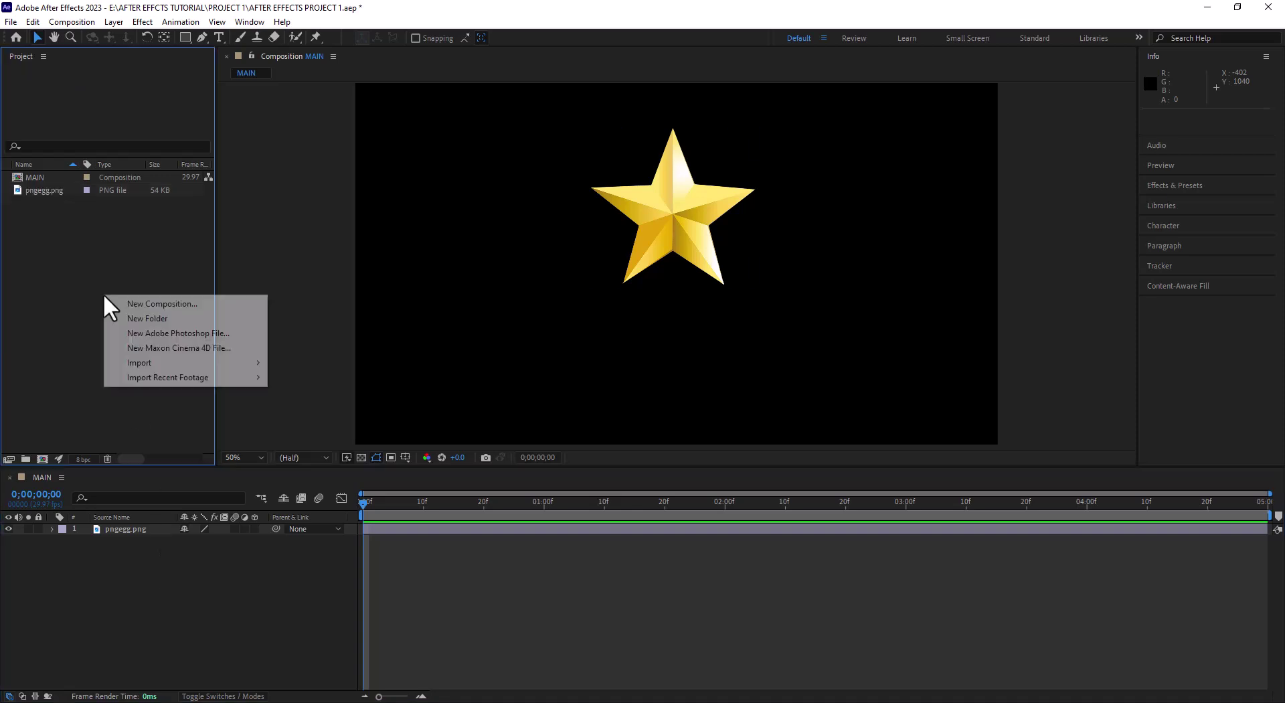
Start a new solid layer in the MAIN composition and name it "bg", keeping the 1920 x 1080 px size
{"action": "right_click", "coordinate": [100, 606]}
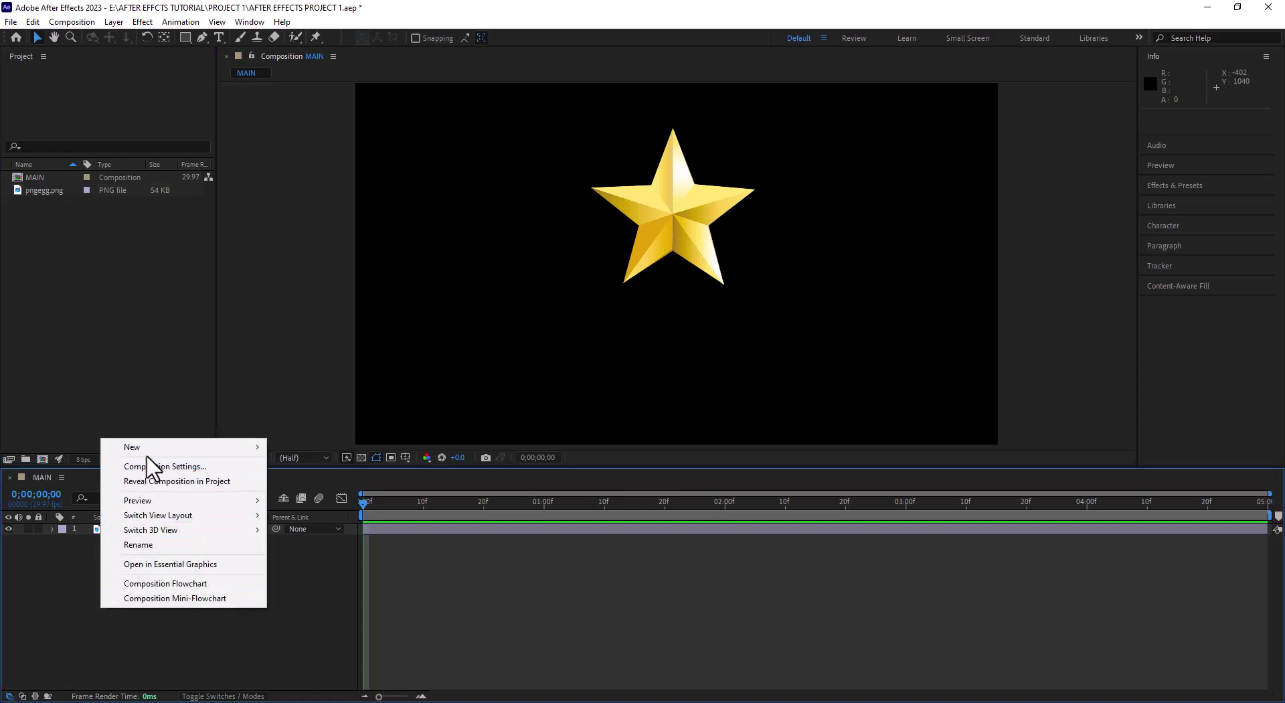
{"action": "mouse_move", "coordinate": [258, 447]}
{"action": "left_click", "coordinate": [315, 481]}
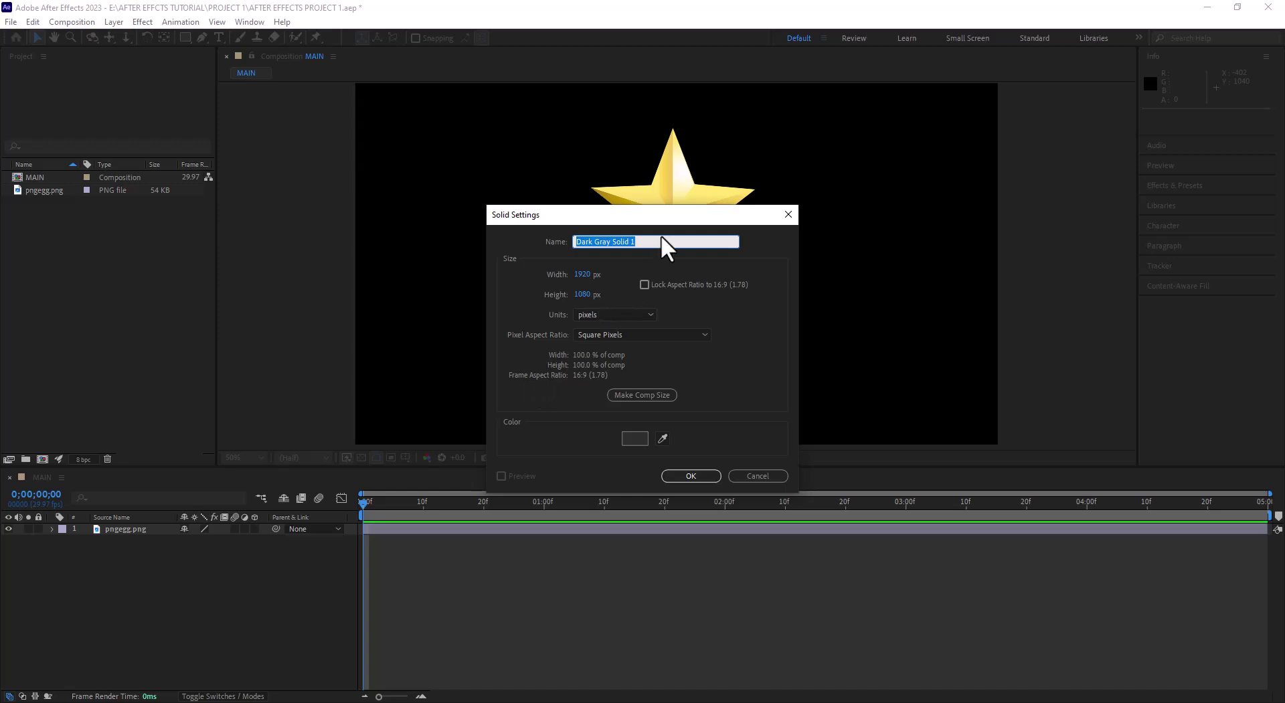
{"action": "type", "text": "bg"}
Set the bg solid's color to dark warm gray 46443D and create the layer
{"action": "left_click", "coordinate": [639, 438]}
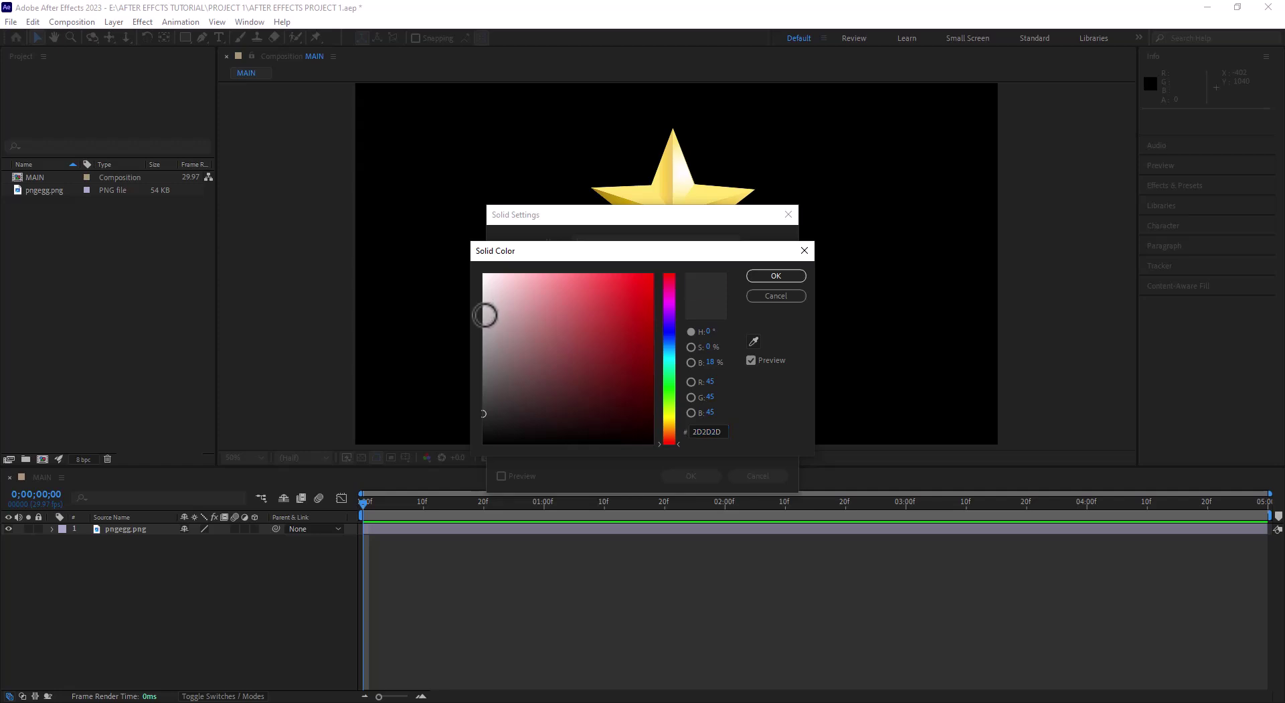
{"action": "mouse_move", "coordinate": [485, 315]}
{"action": "left_mouse_down"}
{"action": "mouse_move", "coordinate": [481, 327]}
{"action": "mouse_move", "coordinate": [499, 318]}
{"action": "mouse_move", "coordinate": [565, 368]}
{"action": "mouse_move", "coordinate": [522, 343]}
{"action": "left_mouse_up"}
{"action": "left_click_drag", "start_coordinate": [658, 440], "coordinate": [657, 411]}
{"action": "left_click_drag", "start_coordinate": [504, 322], "coordinate": [516, 314]}
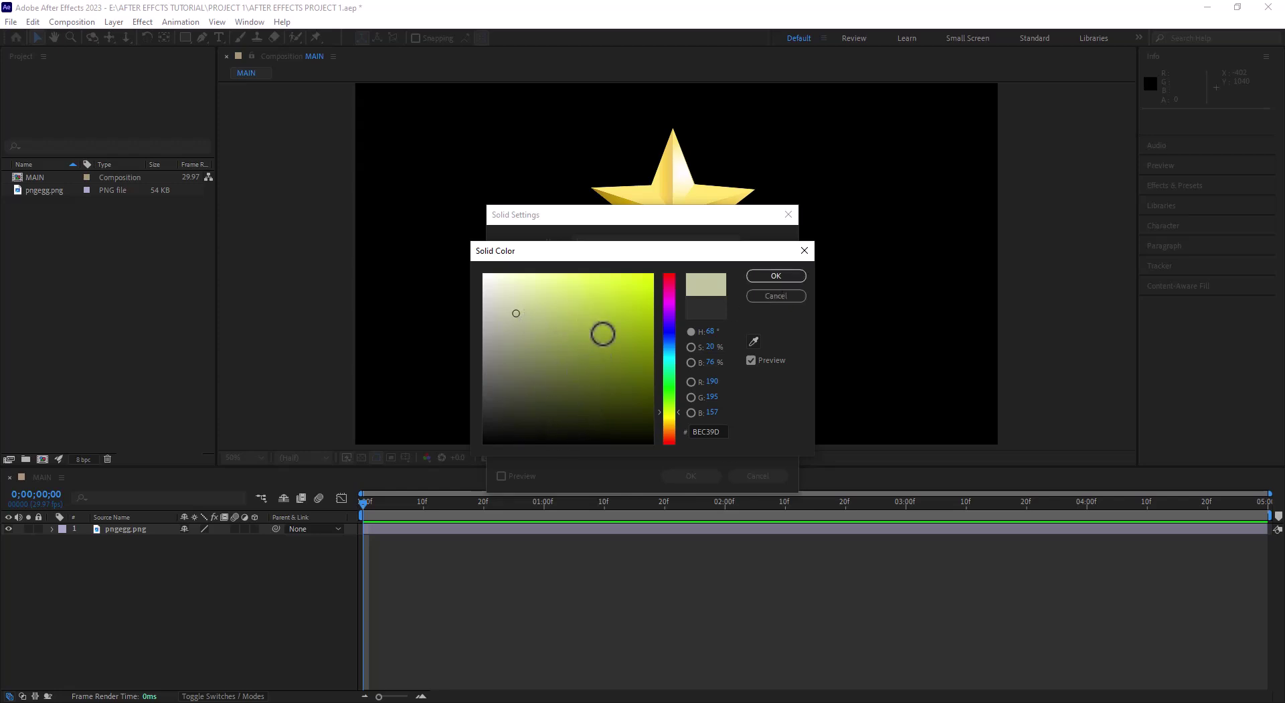
{"action": "left_click_drag", "start_coordinate": [660, 412], "coordinate": [661, 423]}
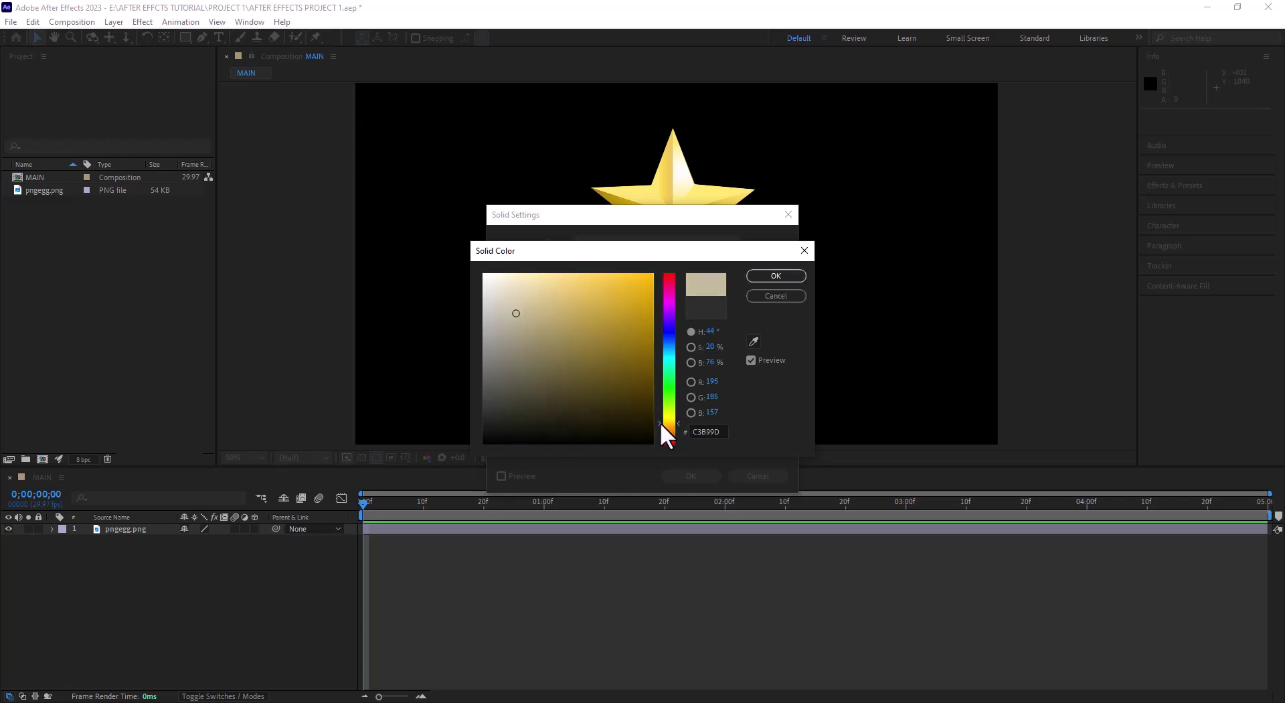
{"action": "left_click", "coordinate": [650, 318]}
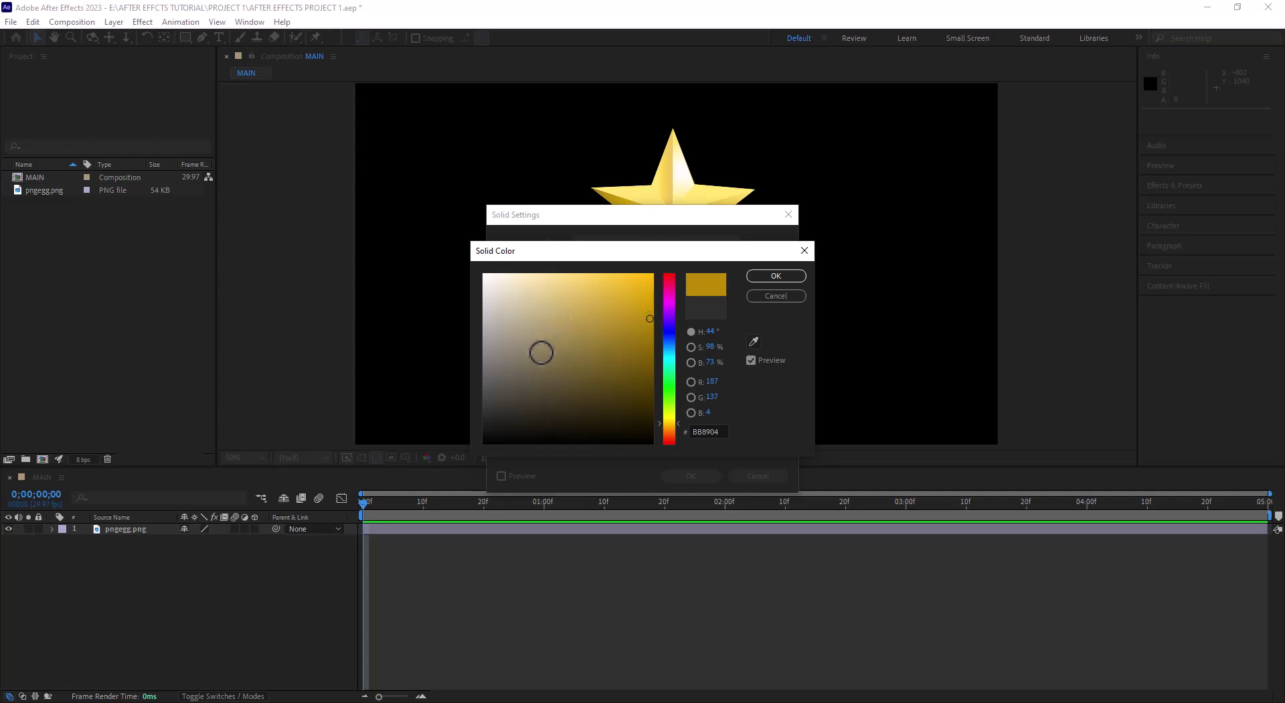
{"action": "left_click", "coordinate": [537, 358]}
{"action": "left_click", "coordinate": [519, 418]}
{"action": "left_click", "coordinate": [504, 397]}
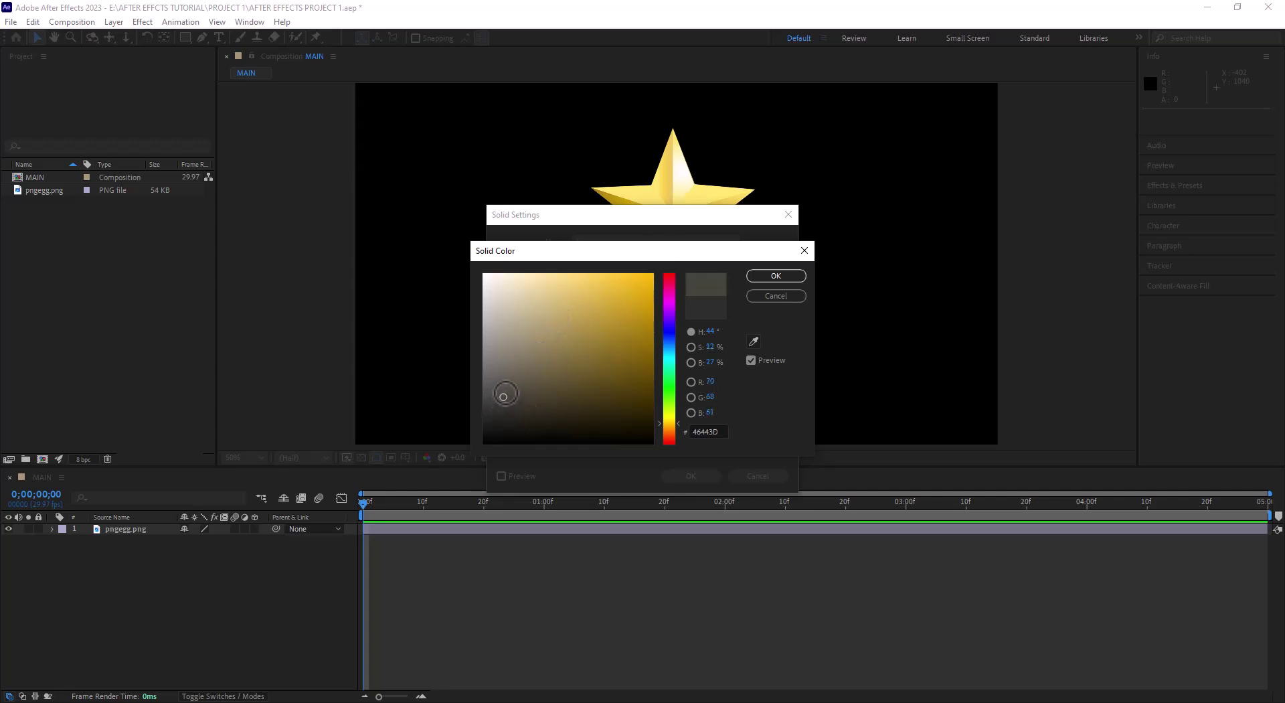
{"action": "left_click", "coordinate": [768, 273]}
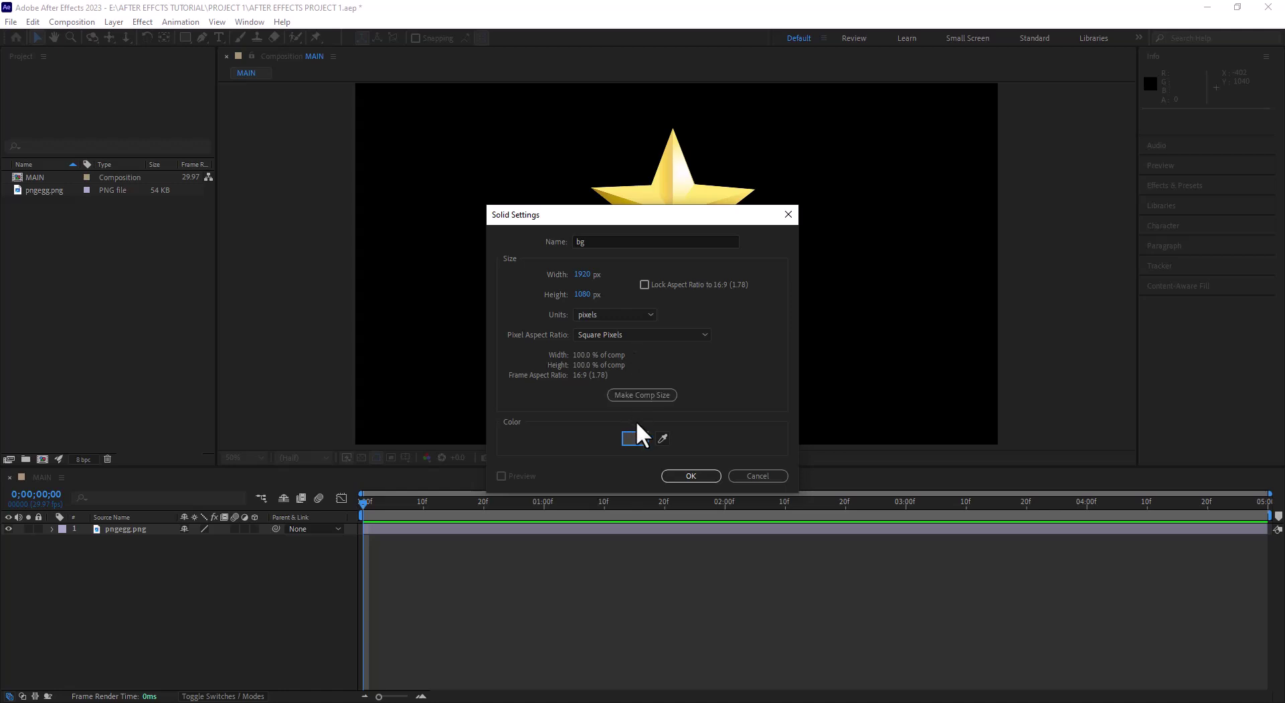
{"action": "left_click", "coordinate": [691, 475]}
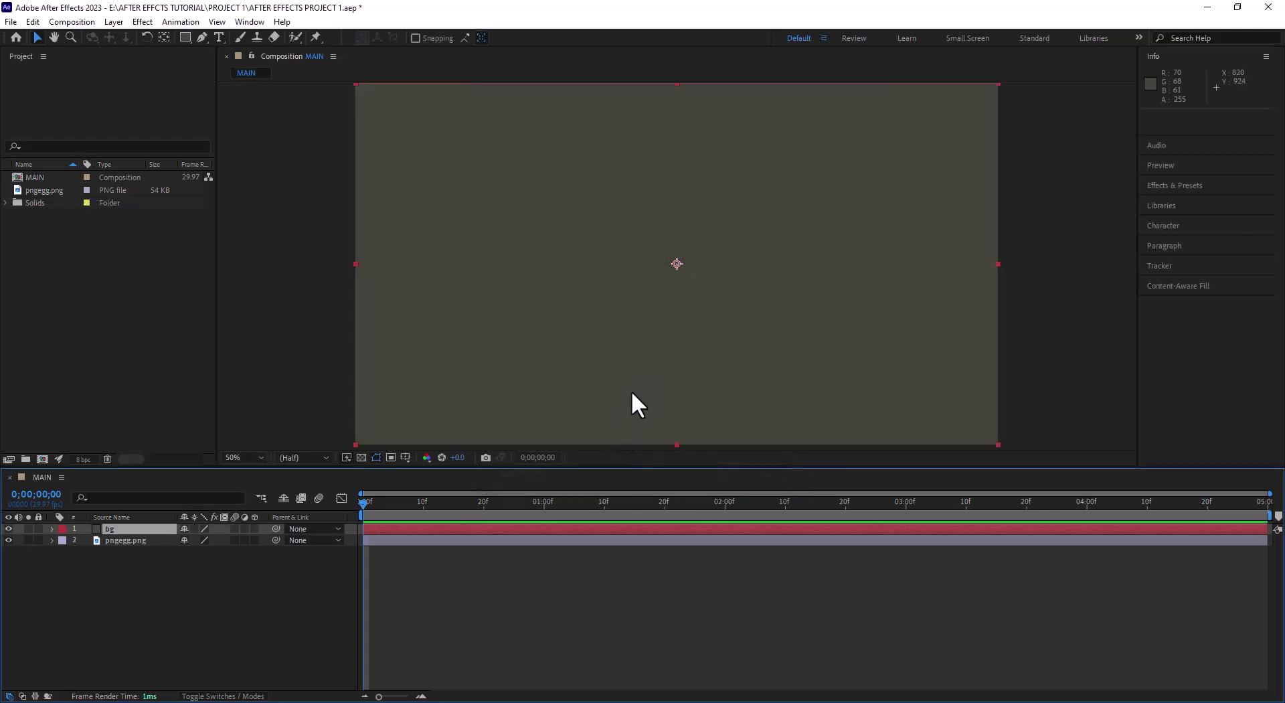
Move the pngegg.png layer above the bg solid and zoom the composition out to 25%
{"action": "left_click", "coordinate": [106, 539]}
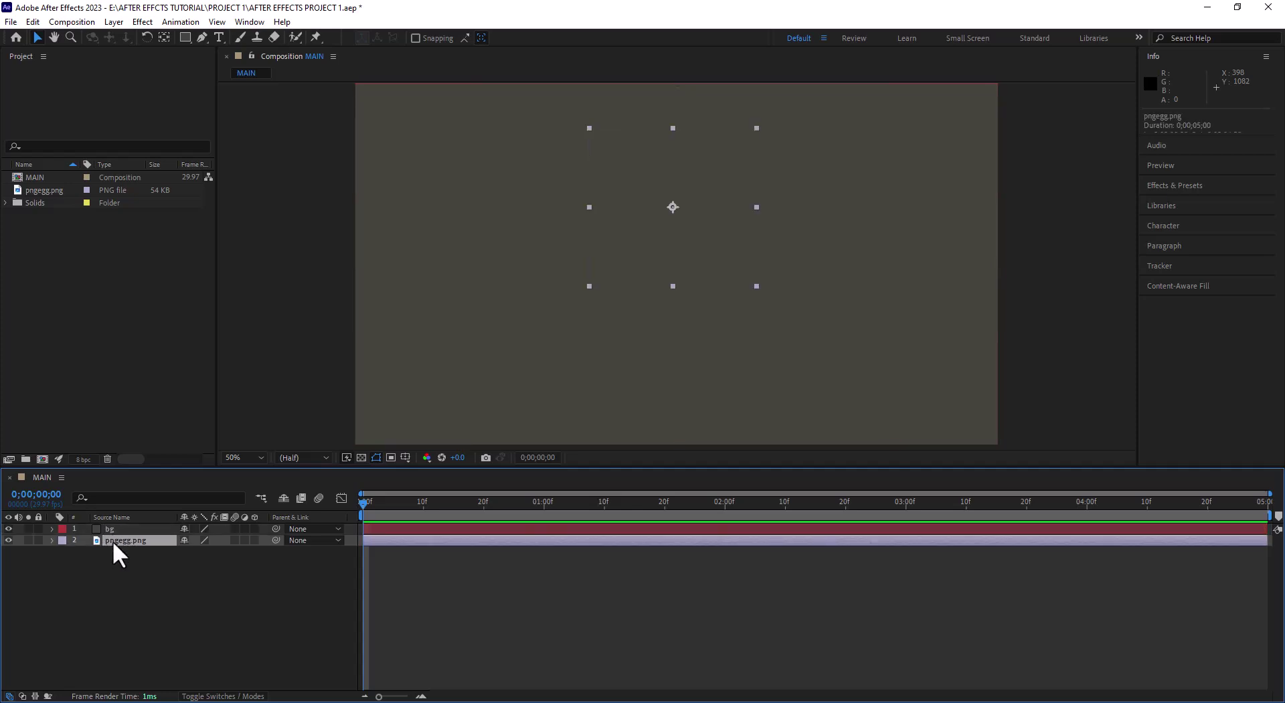
{"action": "left_click_drag", "start_coordinate": [114, 541], "coordinate": [122, 526]}
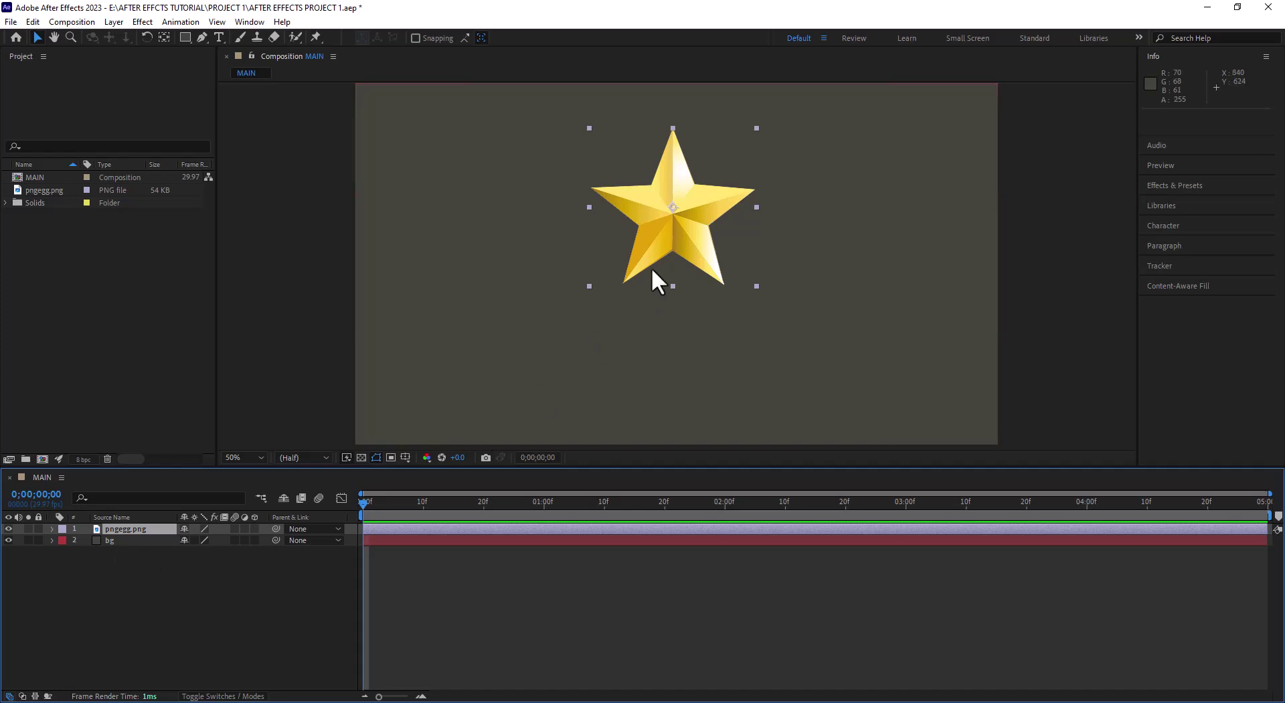
{"action": "key", "text": "comma"}
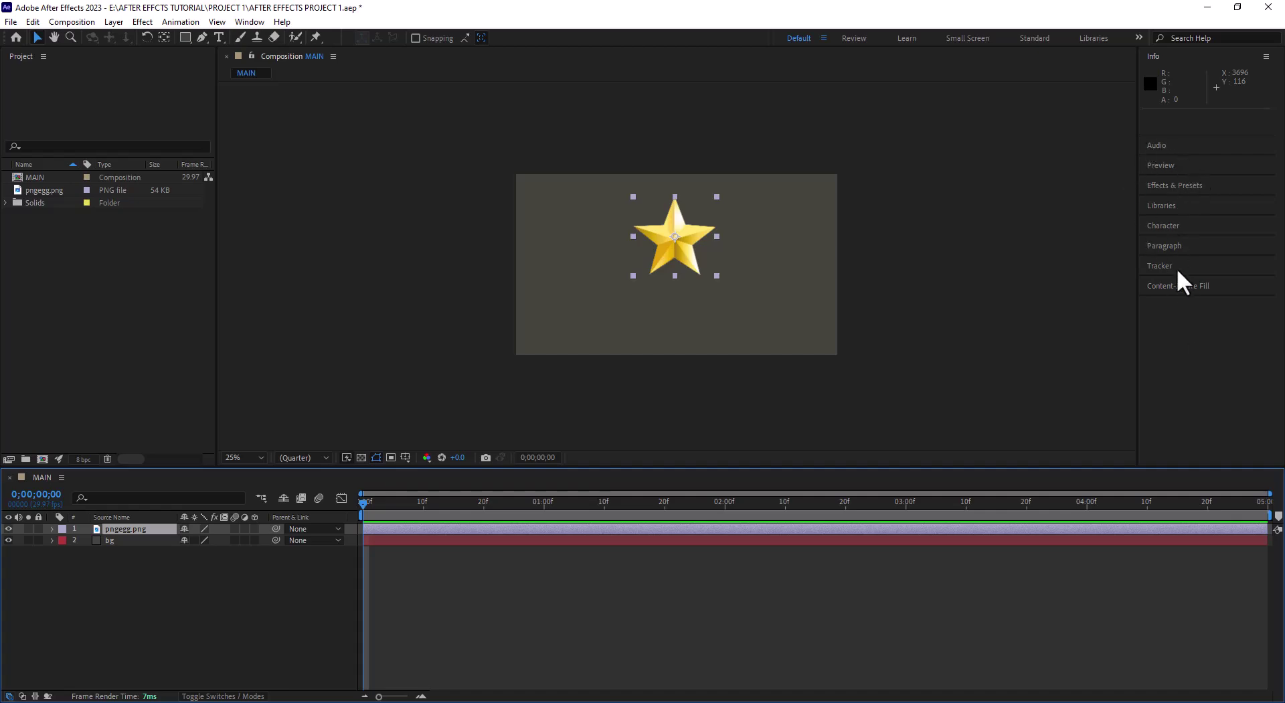
Bring up the Align tools in the workspace
{"action": "left_click", "coordinate": [260, 20]}
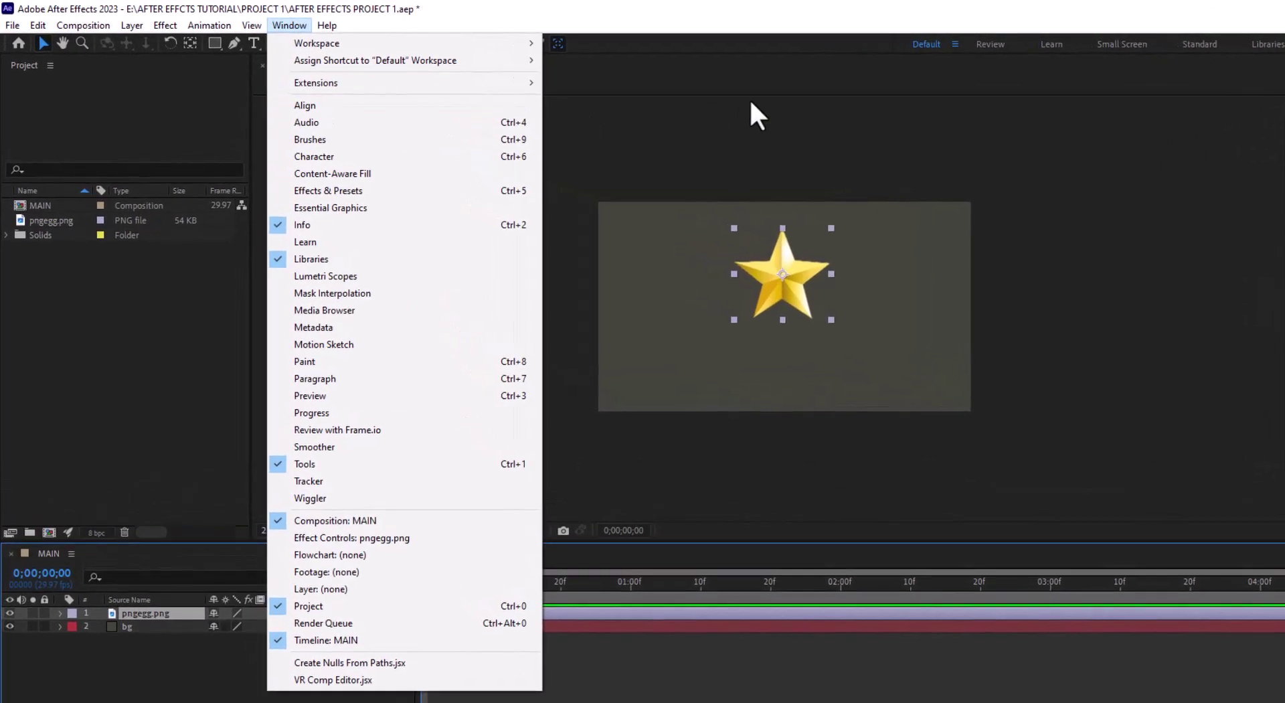
{"action": "left_click", "coordinate": [857, 121]}
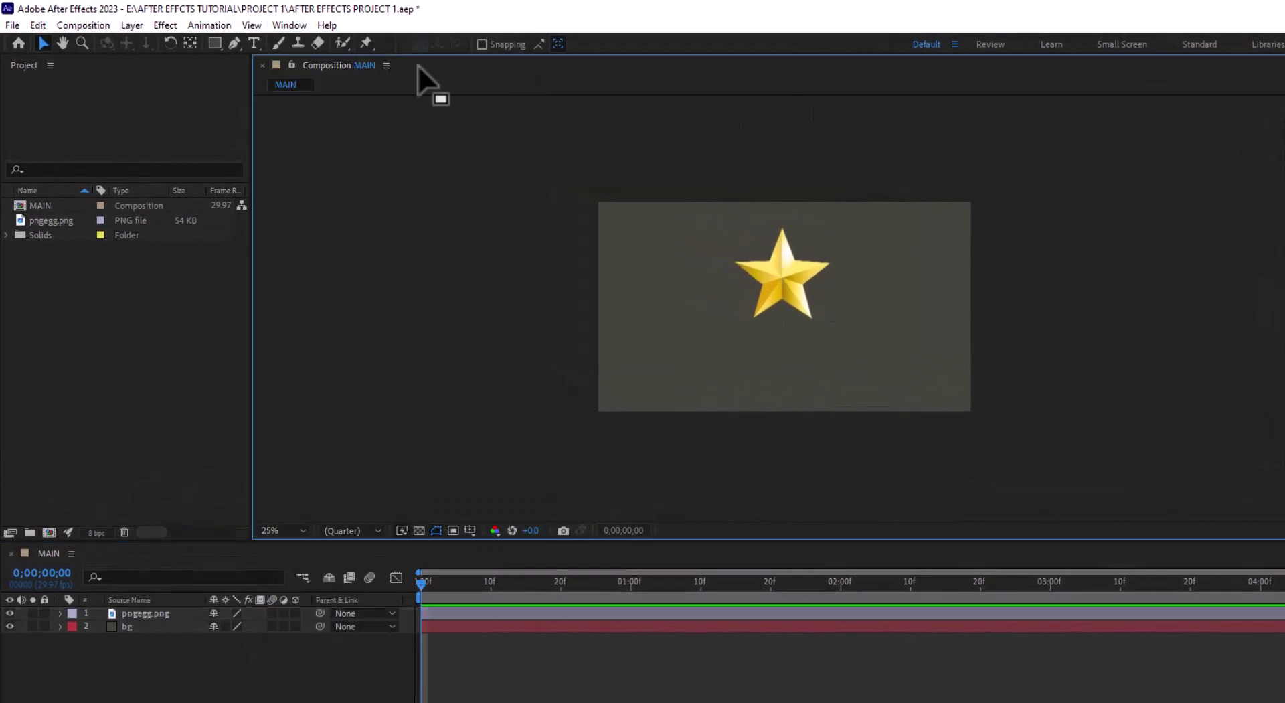
{"action": "left_click", "coordinate": [299, 25]}
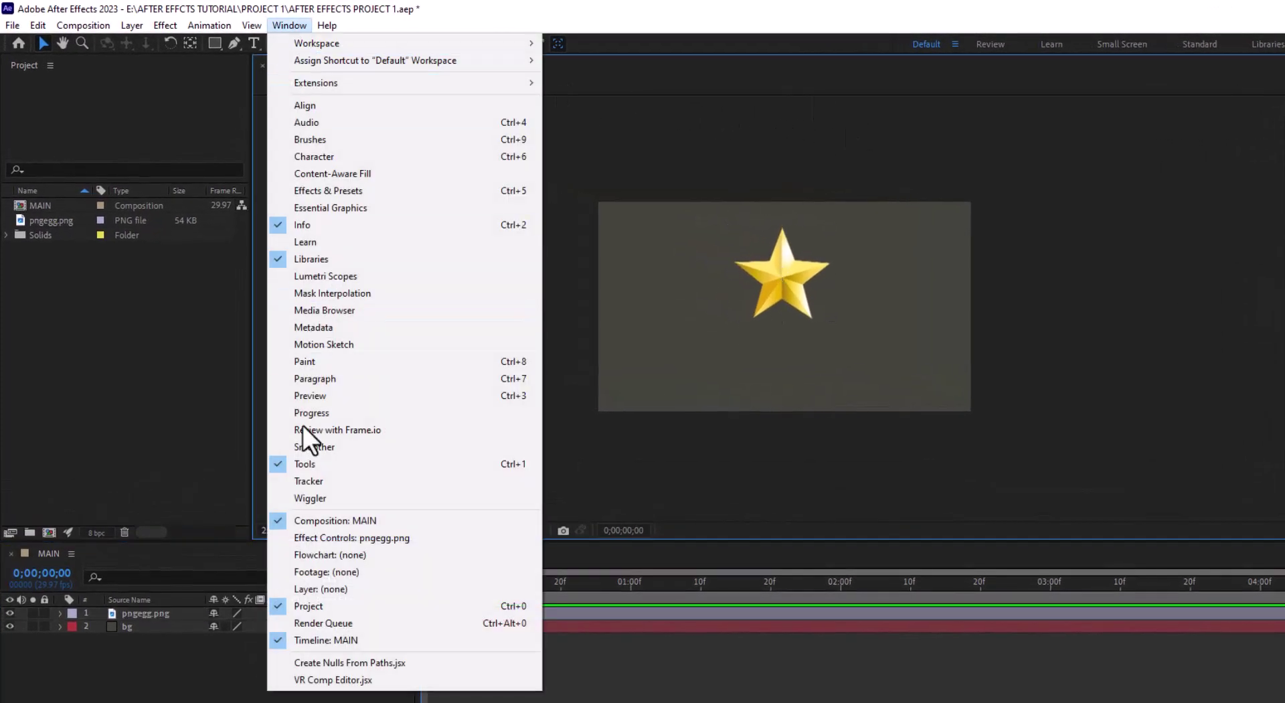
{"action": "left_click", "coordinate": [308, 105]}
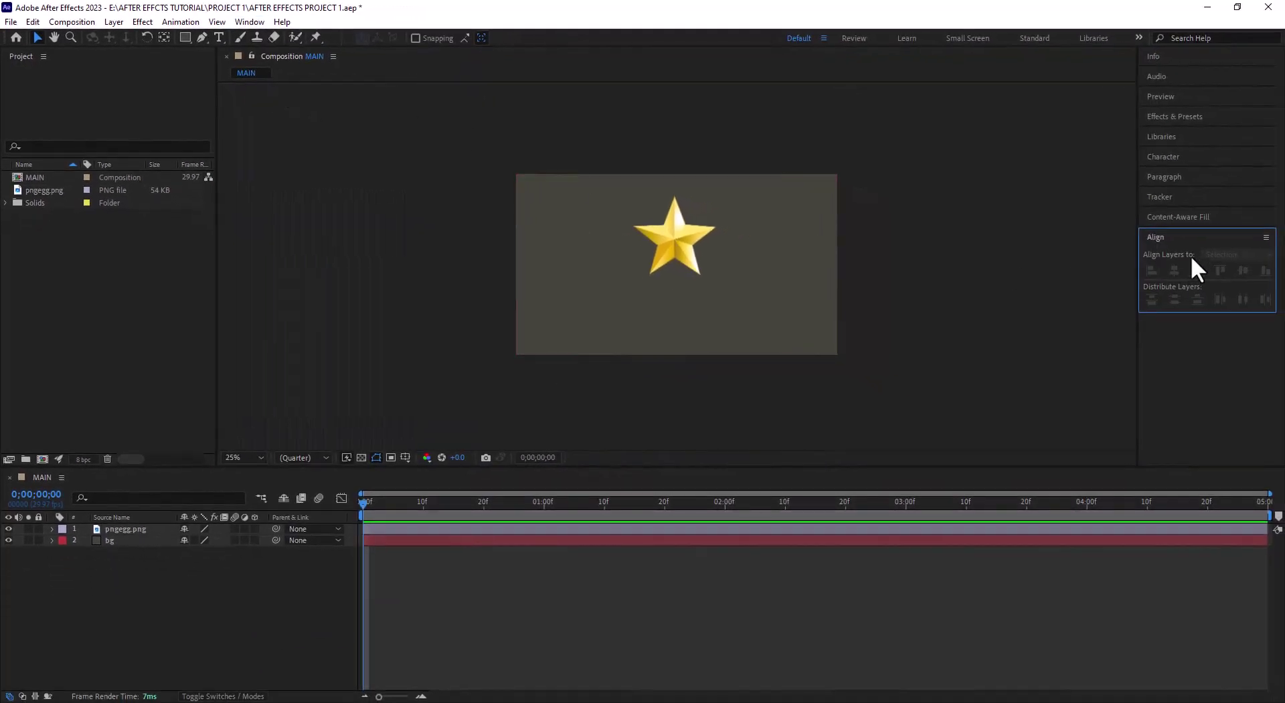
Center the star horizontally and vertically in the composition, deselect it, and zoom to 50%
{"action": "left_click", "coordinate": [677, 233]}
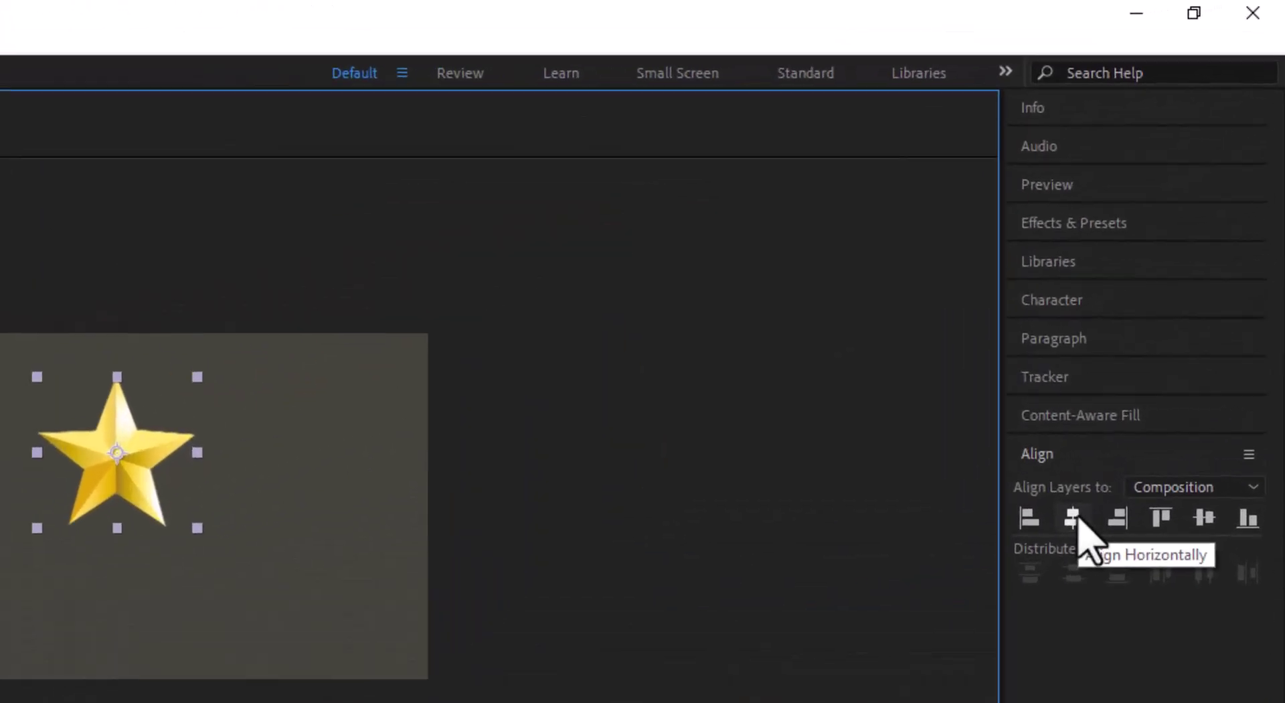
{"action": "left_click", "coordinate": [1175, 272]}
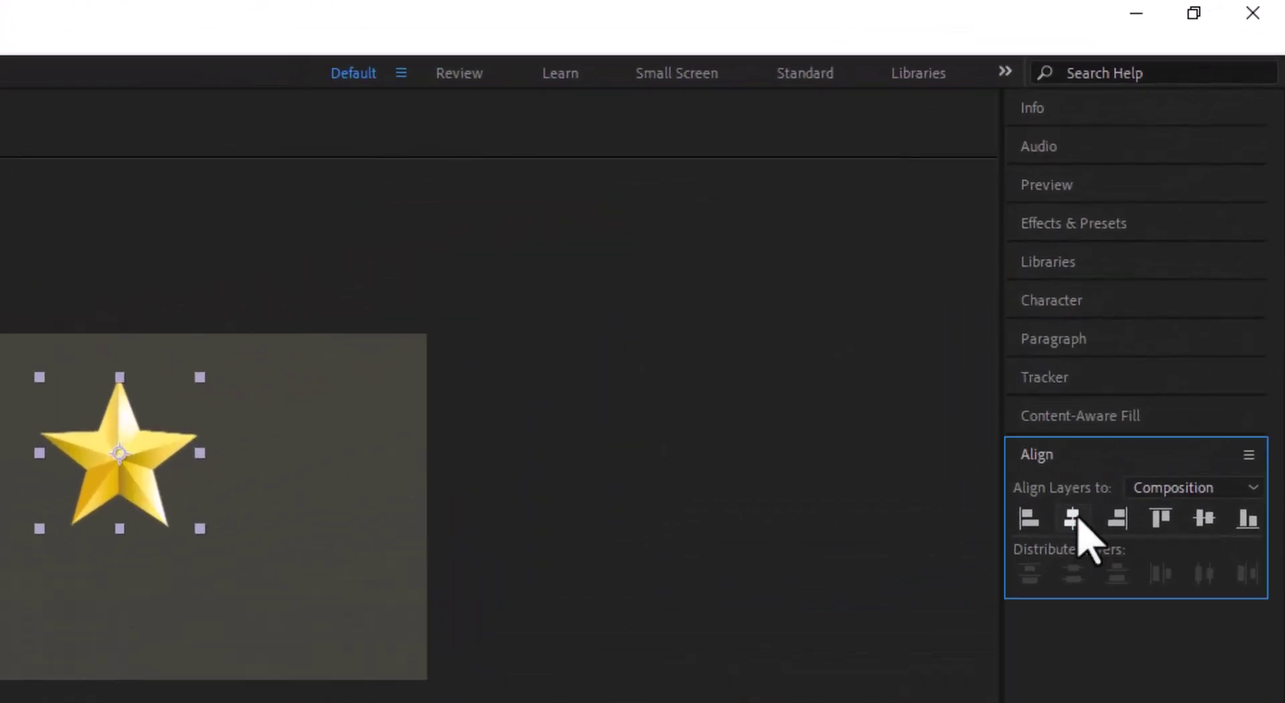
{"action": "left_click", "coordinate": [1203, 518]}
{"action": "left_click", "coordinate": [587, 494]}
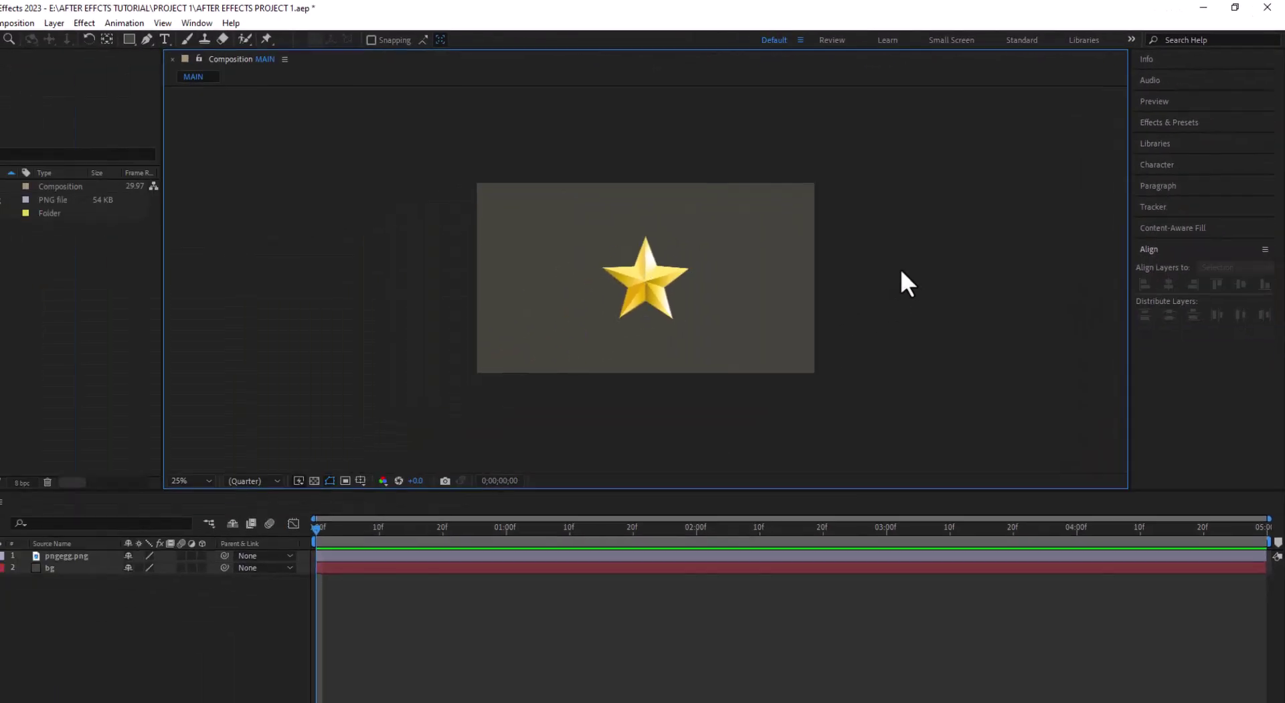
{"action": "key", "text": "period"}
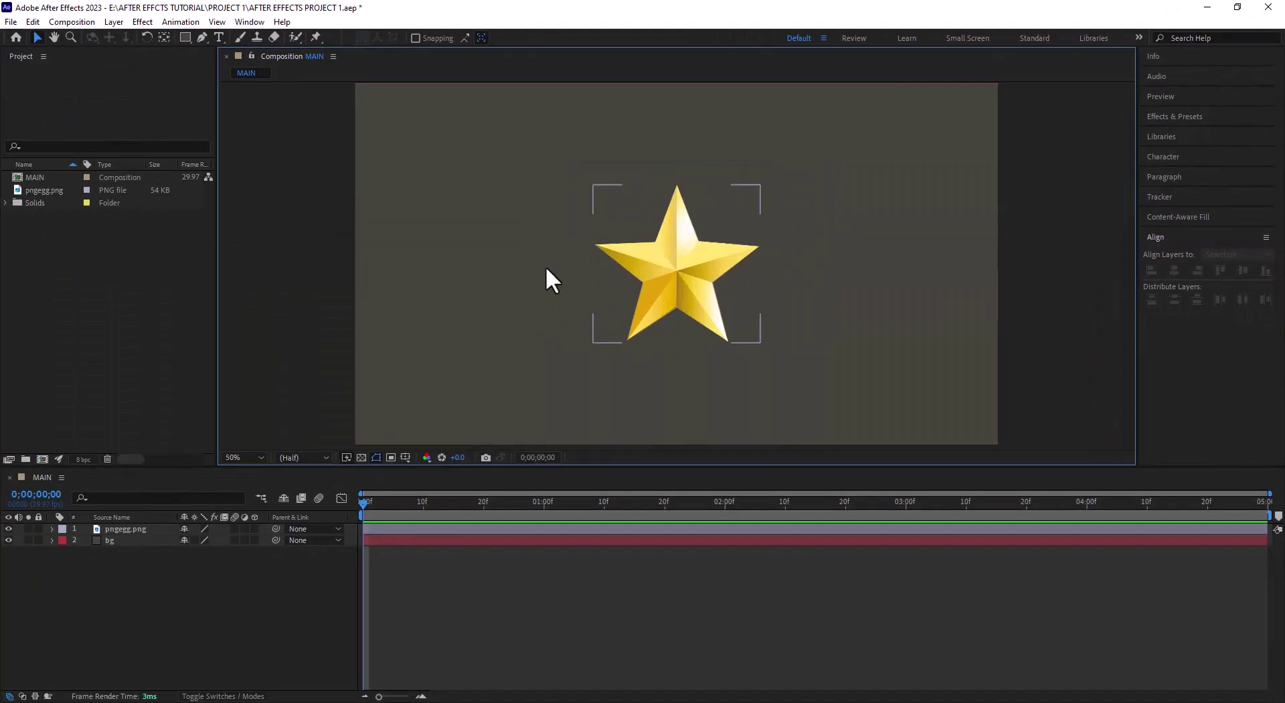